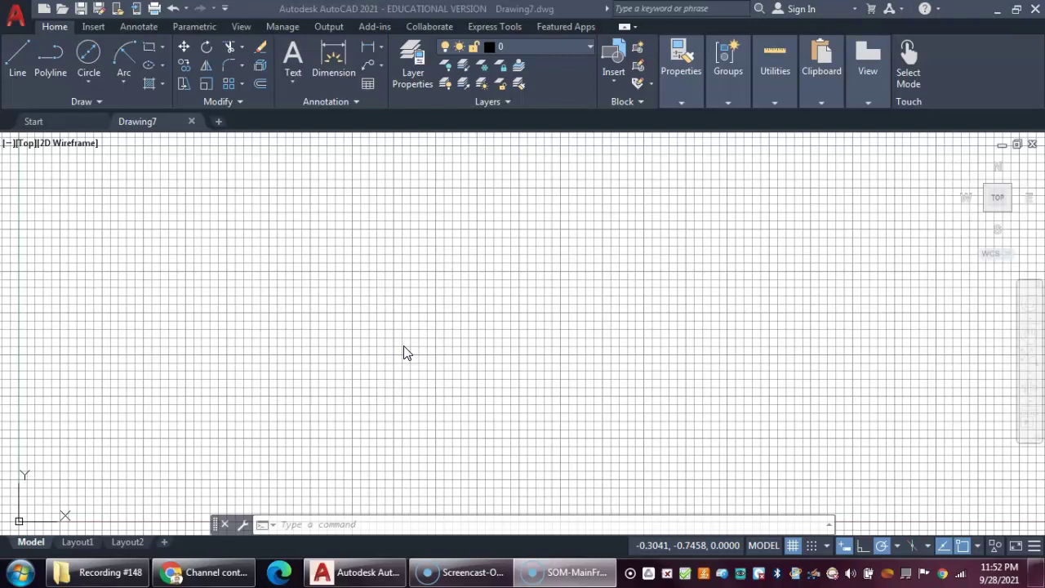
Set the drawing's length units to Engineering with a precision of 0'-0.00".
left_click(427, 326)
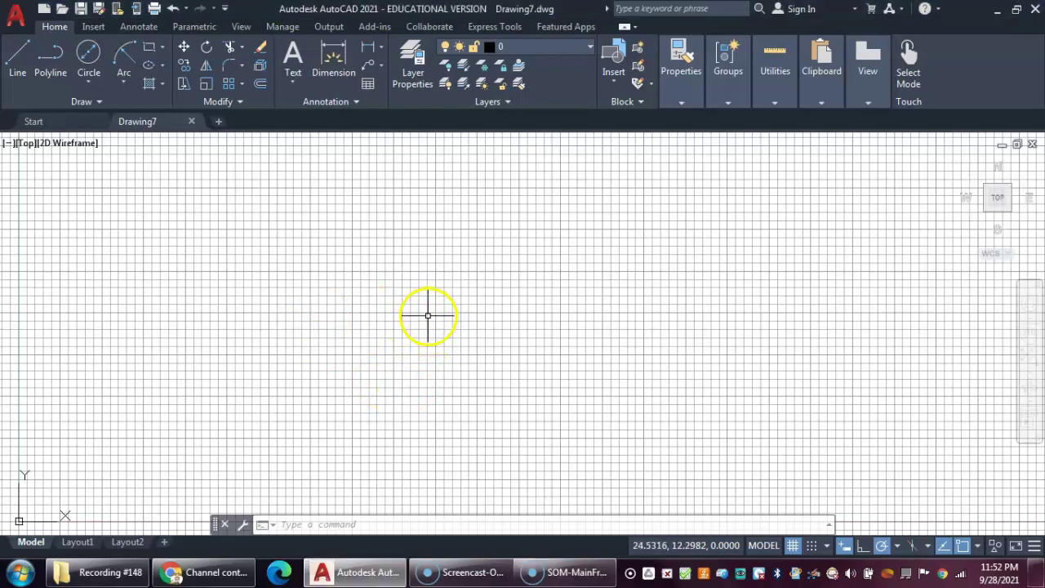
type("UNITS")
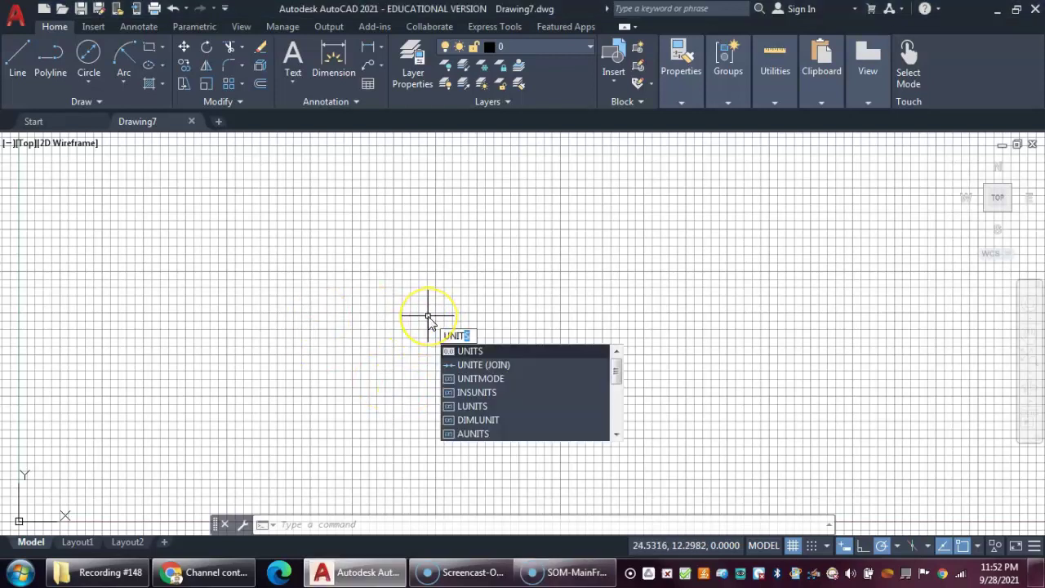
key("Return")
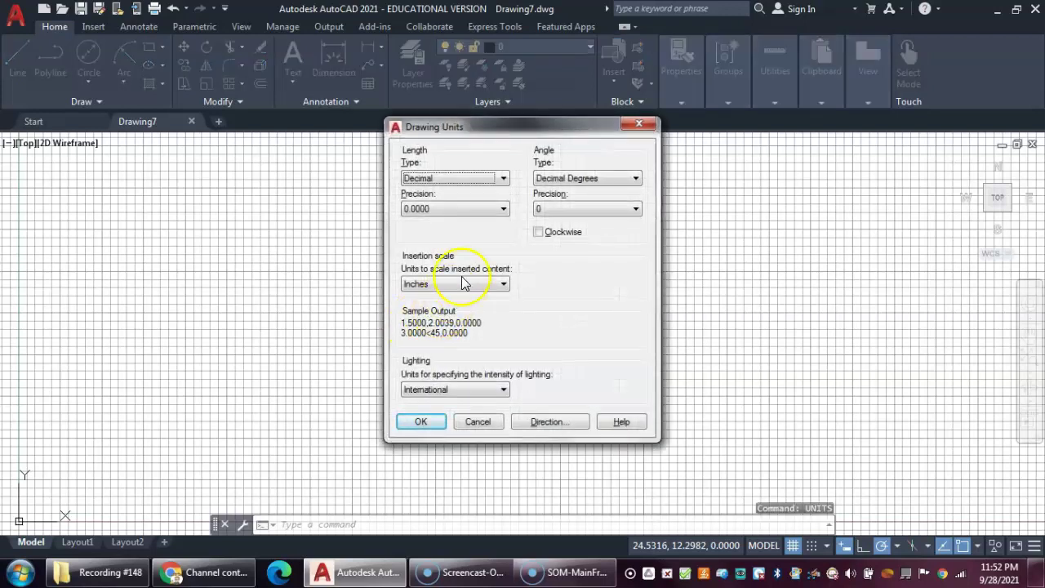
left_click(455, 182)
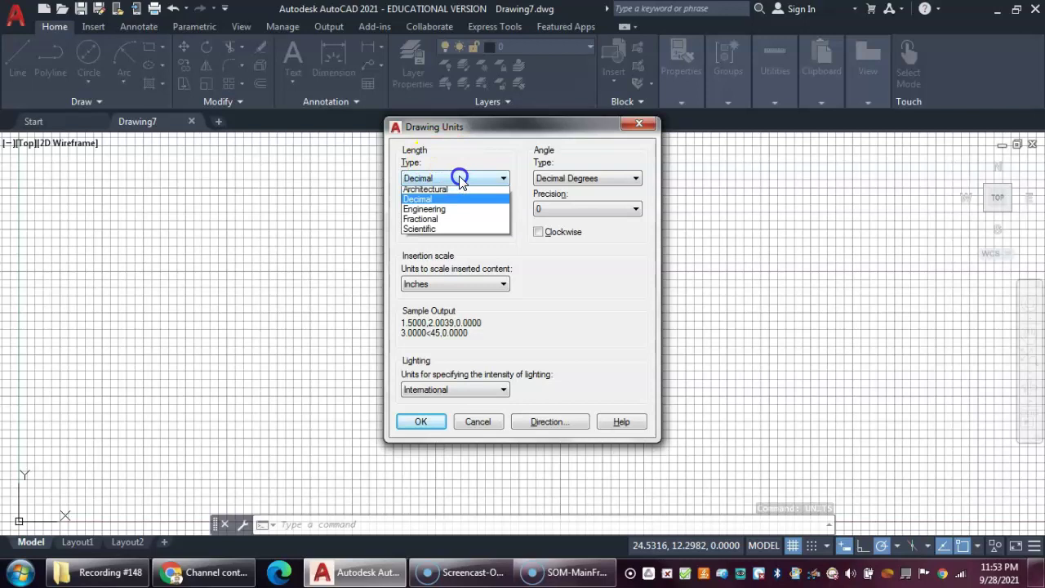
left_click(432, 213)
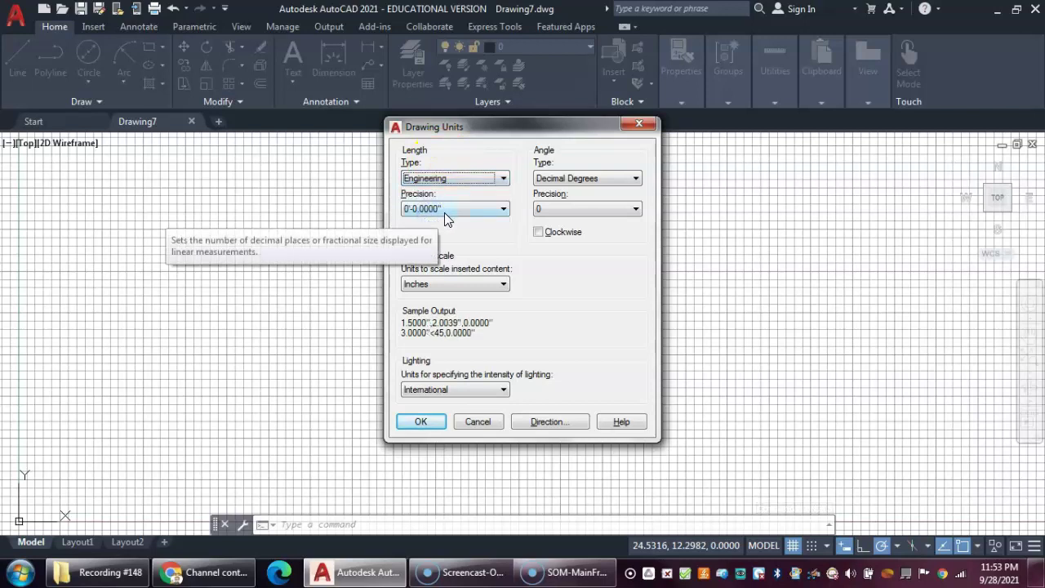
left_click(444, 211)
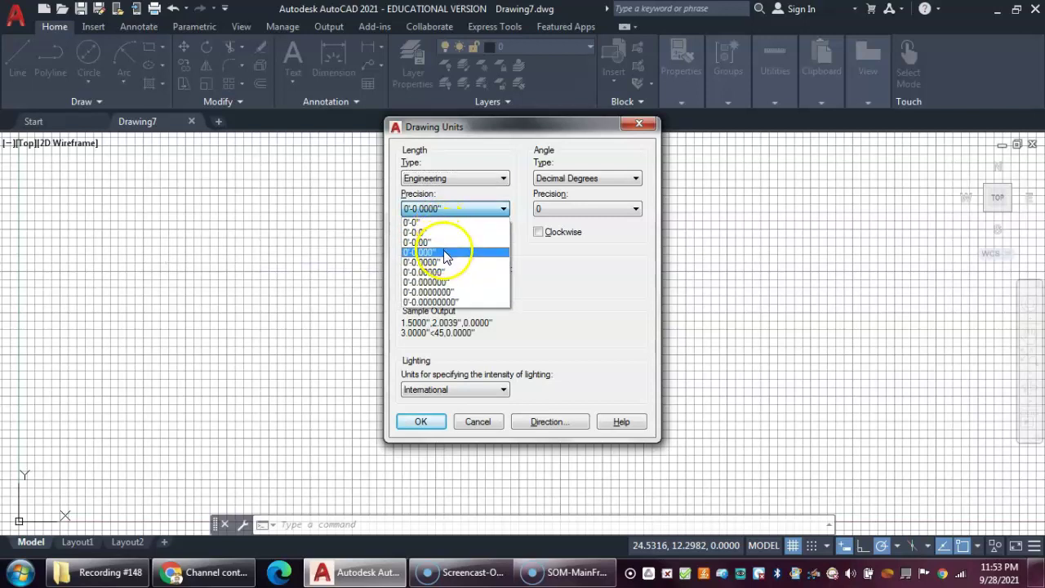
left_click(452, 243)
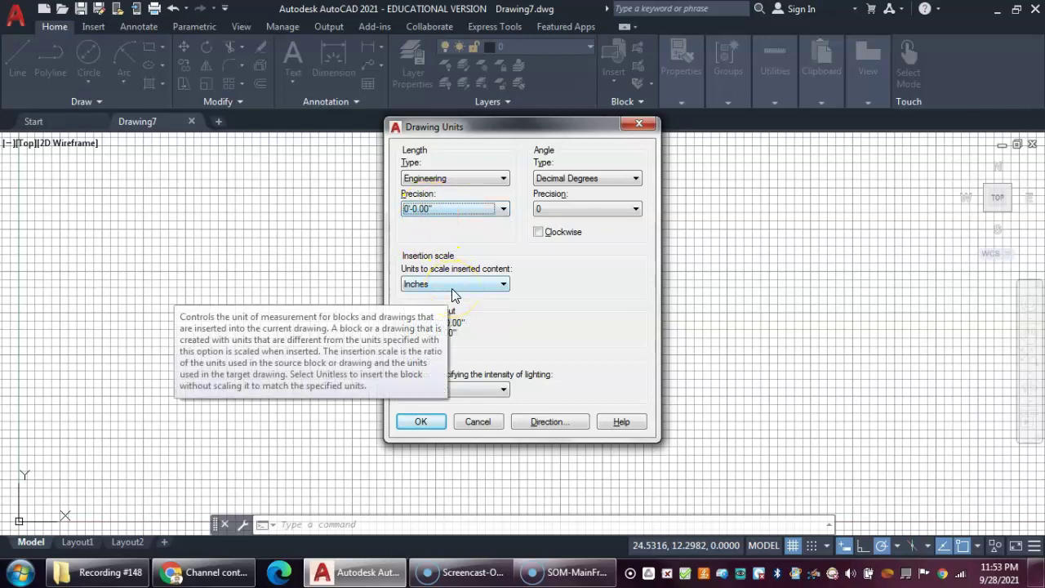
left_click(416, 426)
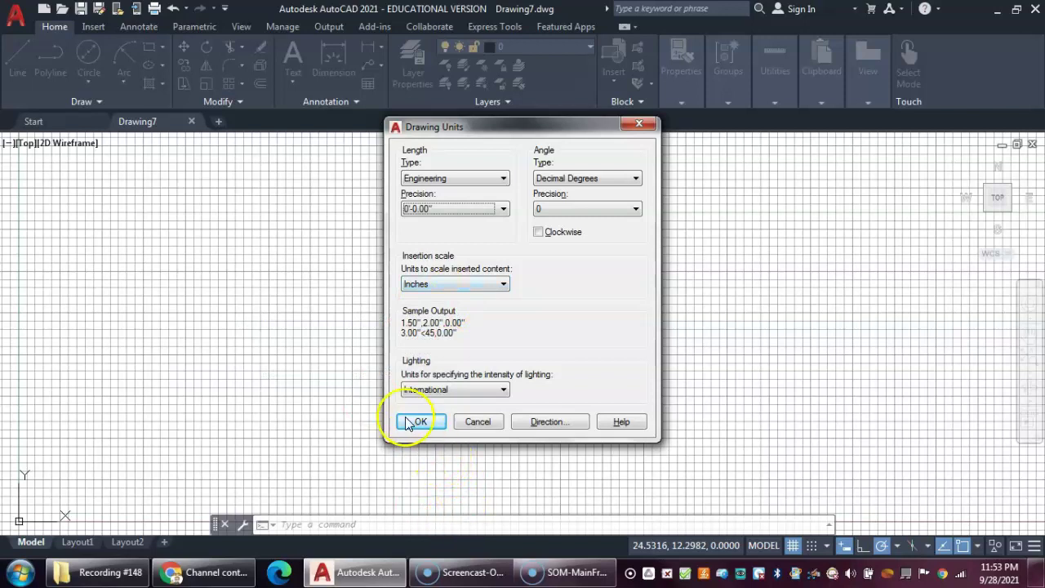
left_click(416, 424)
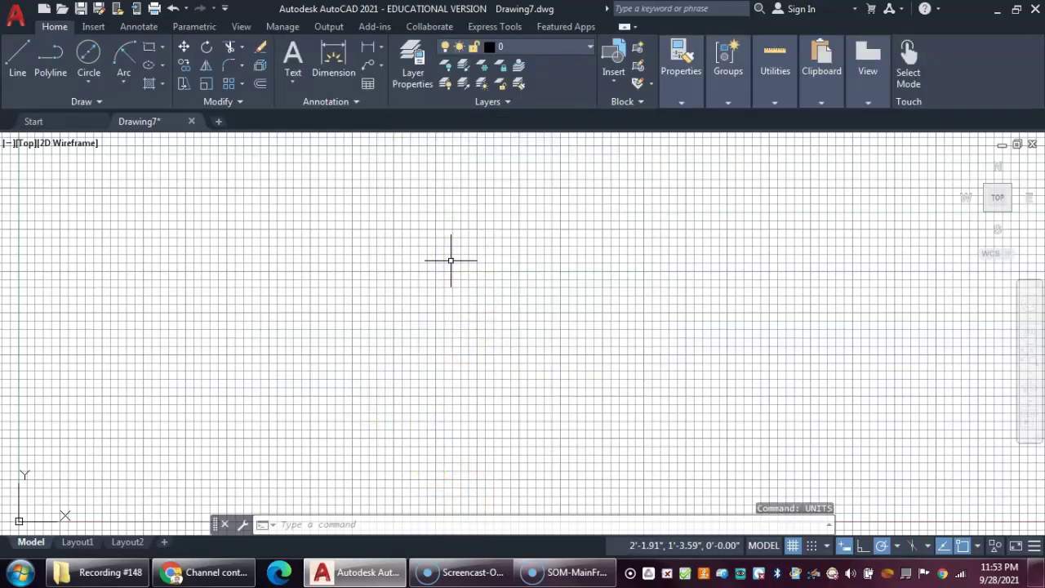
Set the model space limits from 0,0 to 40',30' and zoom to show the whole drawing area.
type("LIMI")
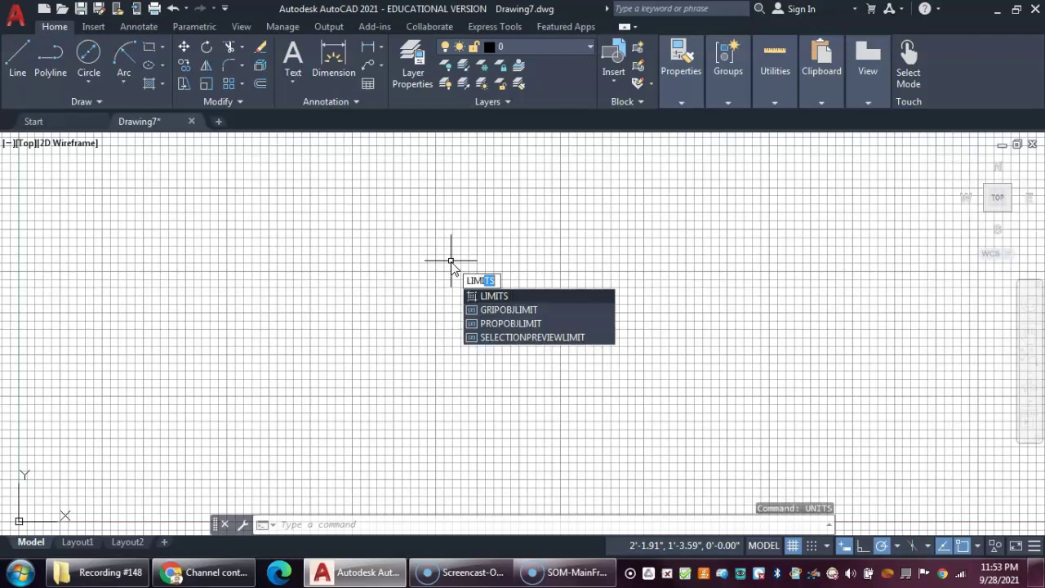
key("Return")
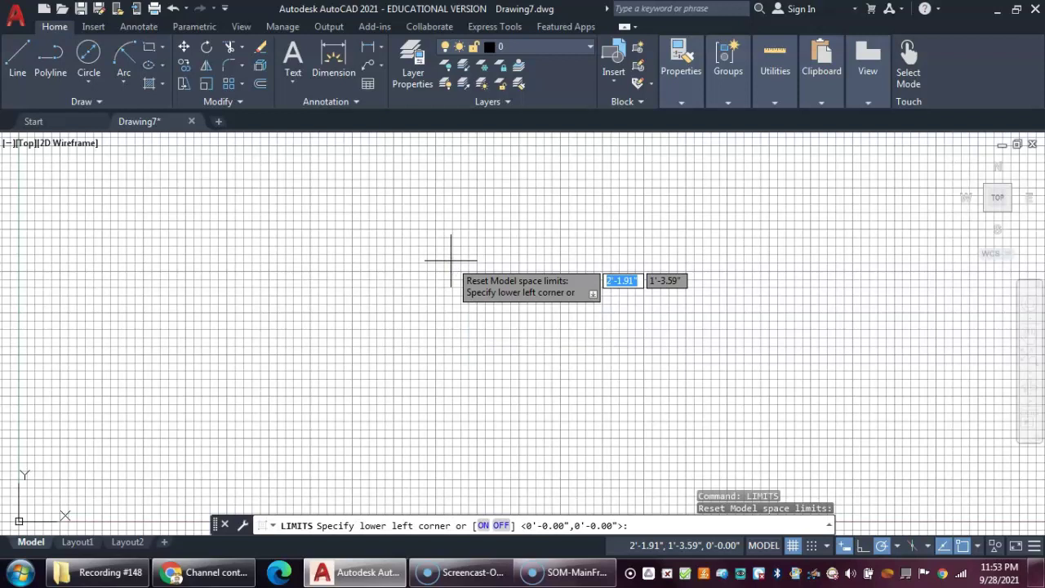
type("0,0")
key("Return")
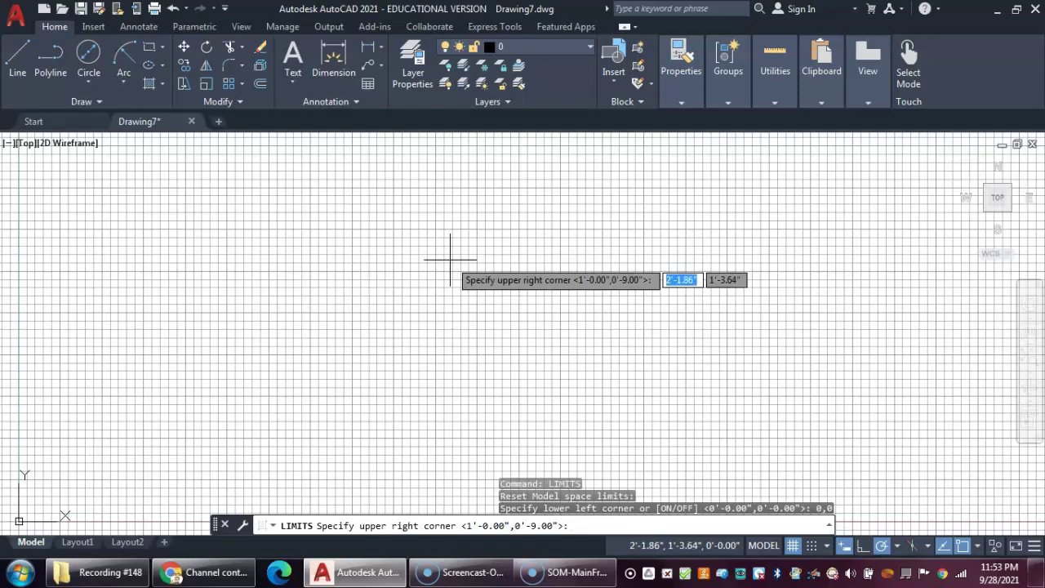
type("40'")
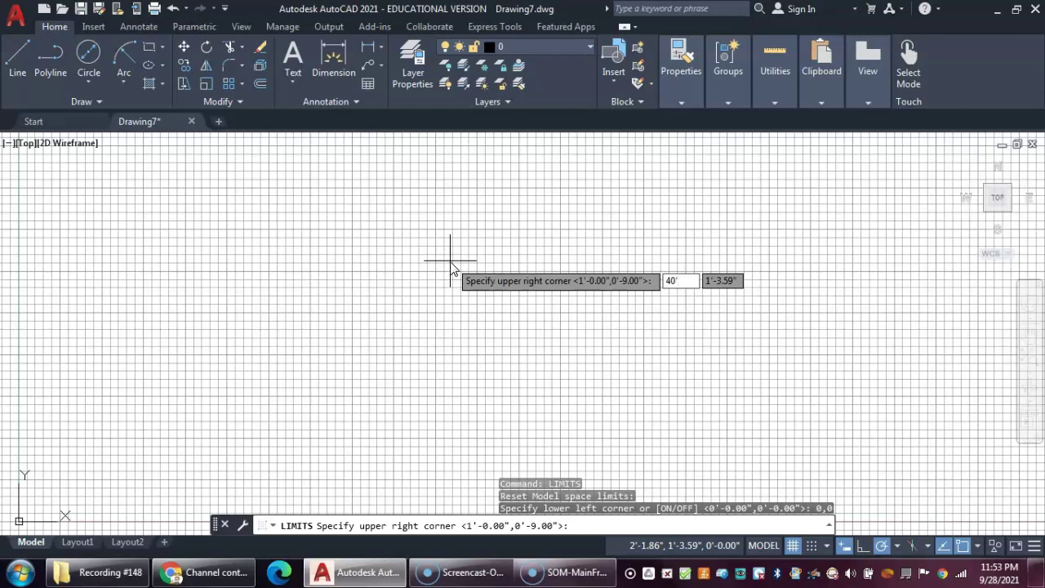
key("Tab")
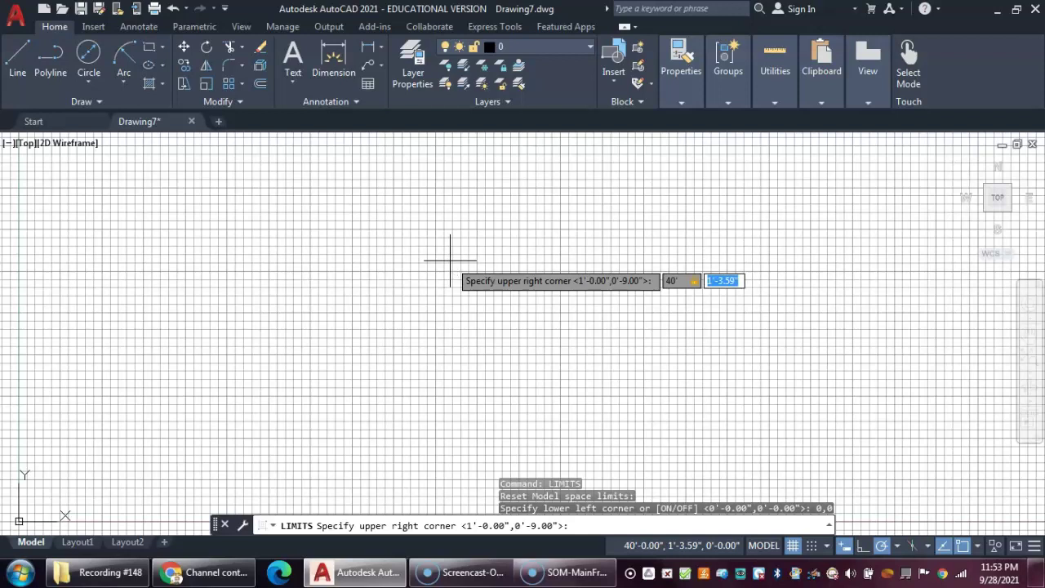
type("30'")
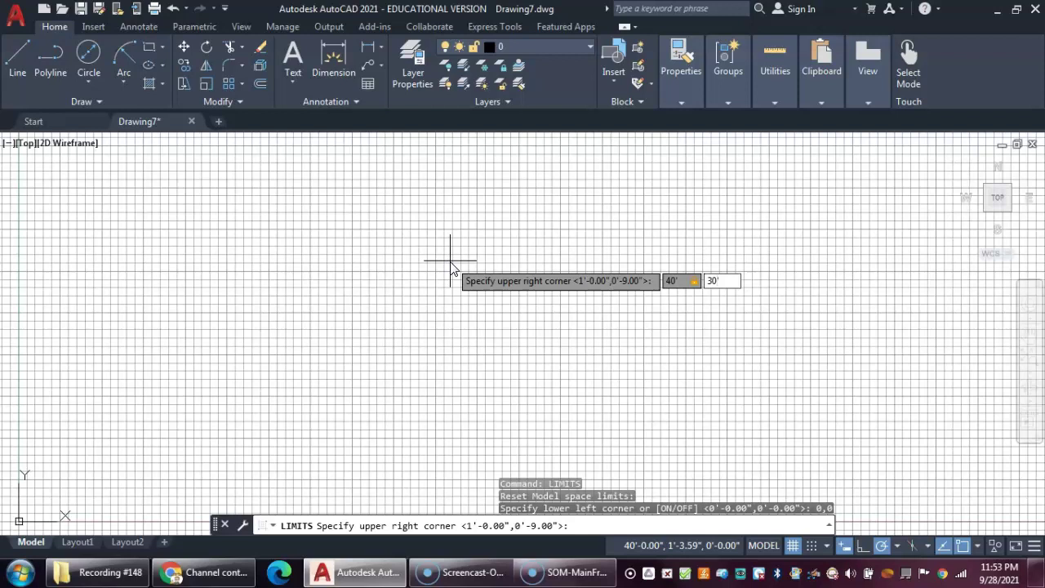
key("Return")
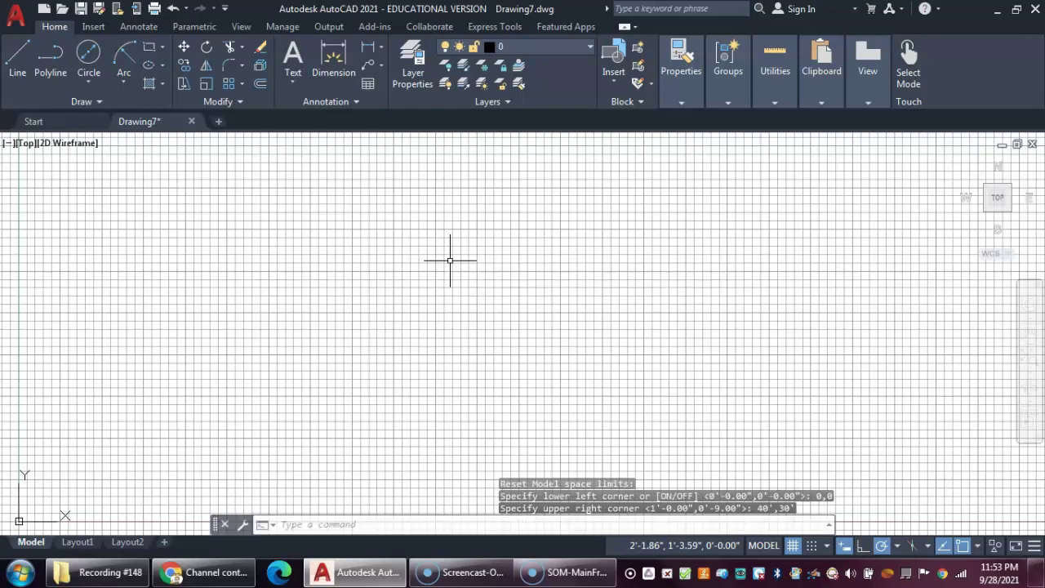
type("z")
key("Return")
type("a")
key("Return")
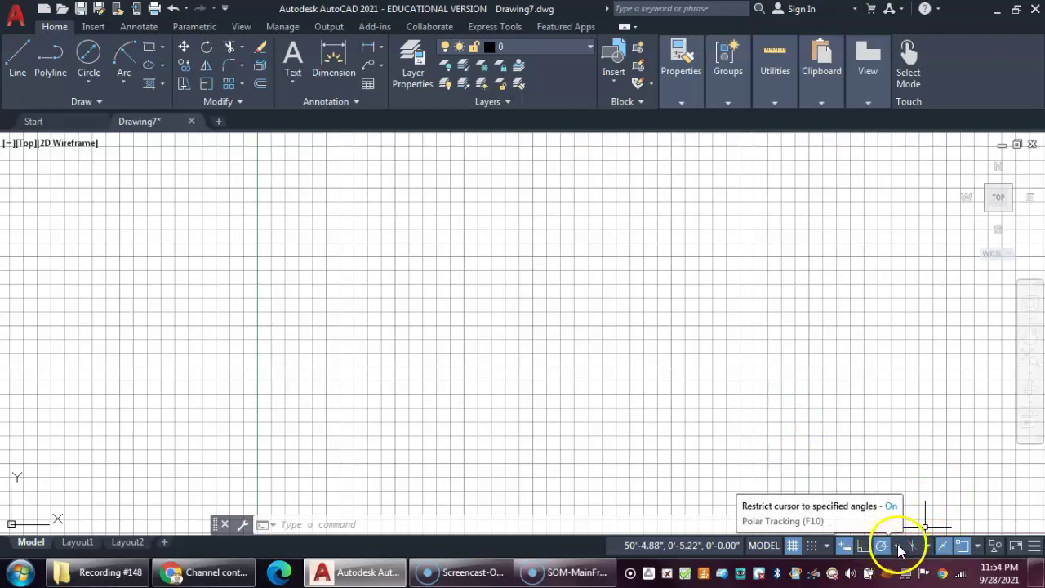
Set the PolarSnap polar distance to 6" in the drafting settings.
left_click(826, 545)
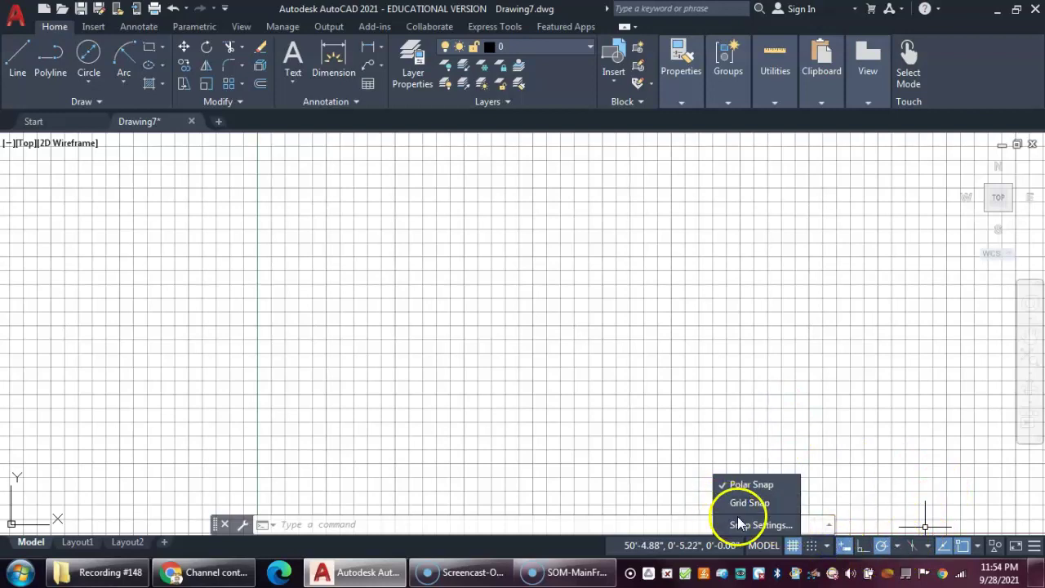
left_click(743, 523)
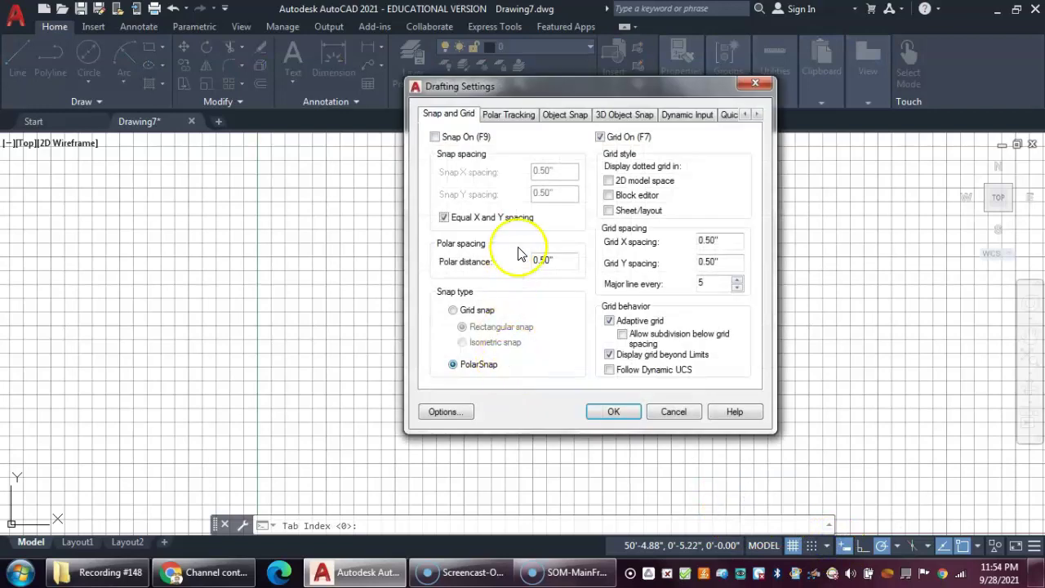
left_click_drag(559, 261, 534, 261)
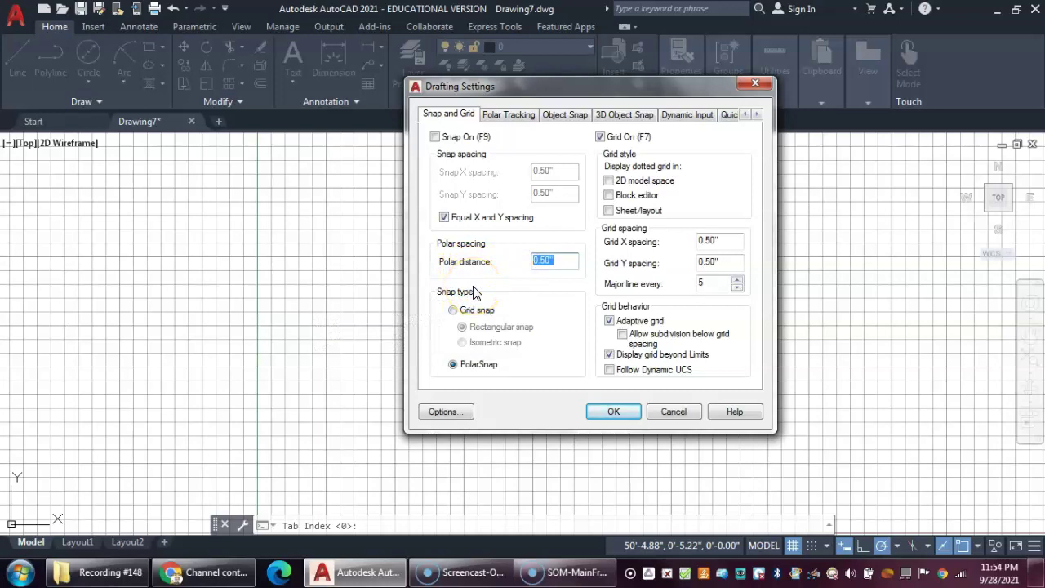
type("6'")
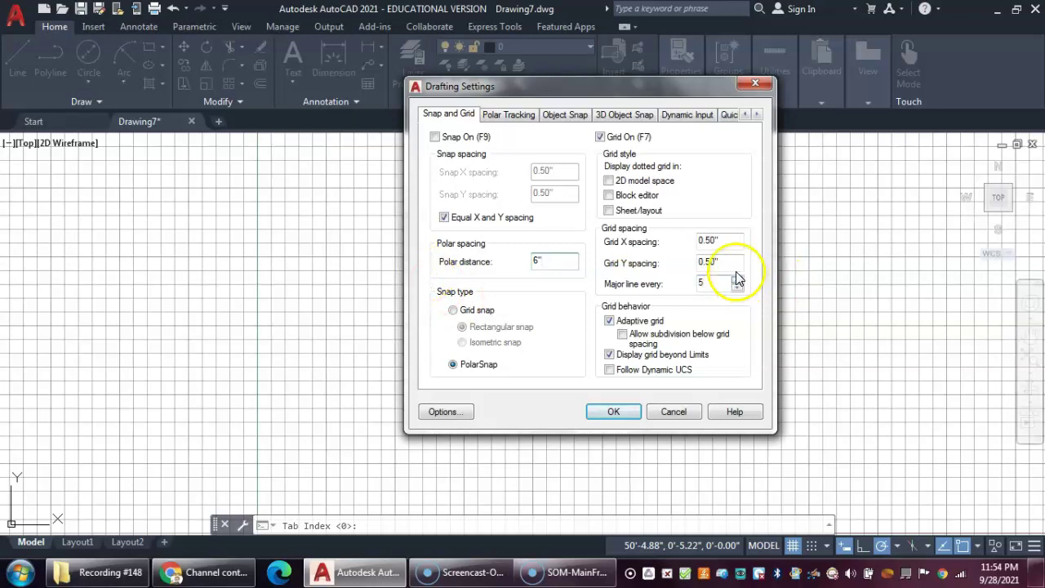
Set both the grid X and Y spacing to 1' and apply the drafting settings.
double_click(717, 241)
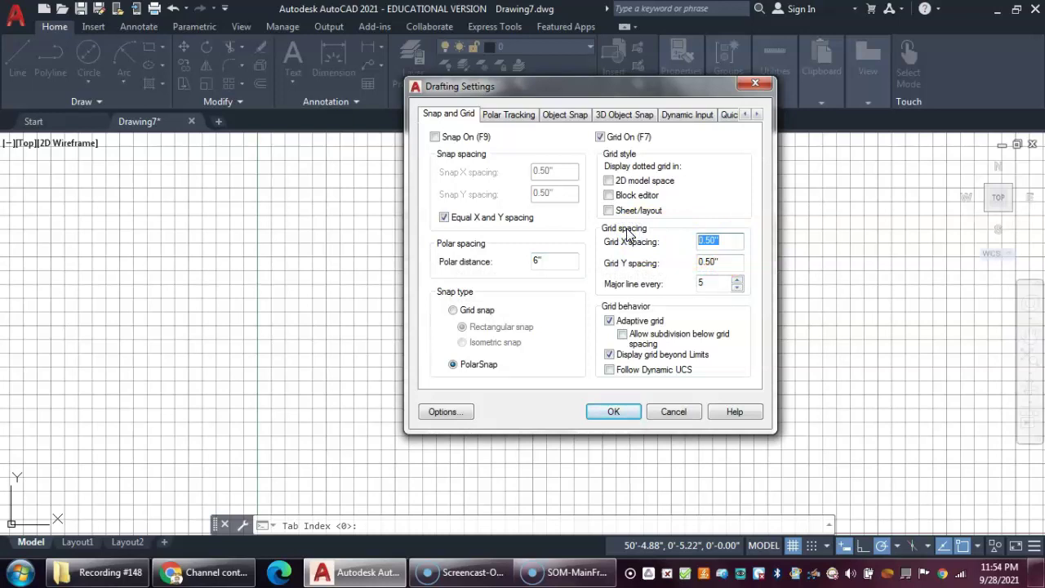
type("1'")
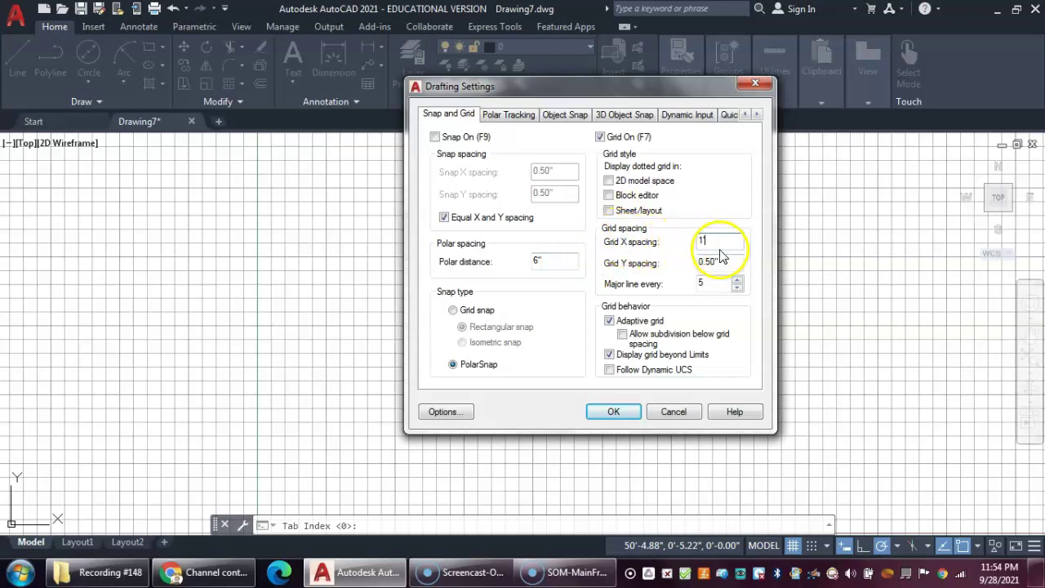
left_click(722, 258)
double_click(722, 258)
type("1'")
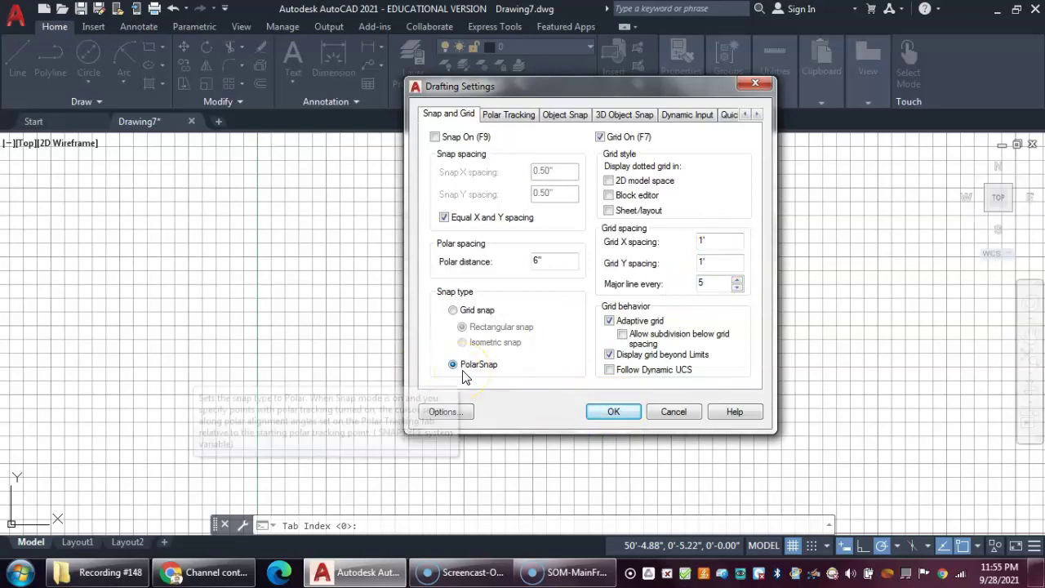
left_click(604, 411)
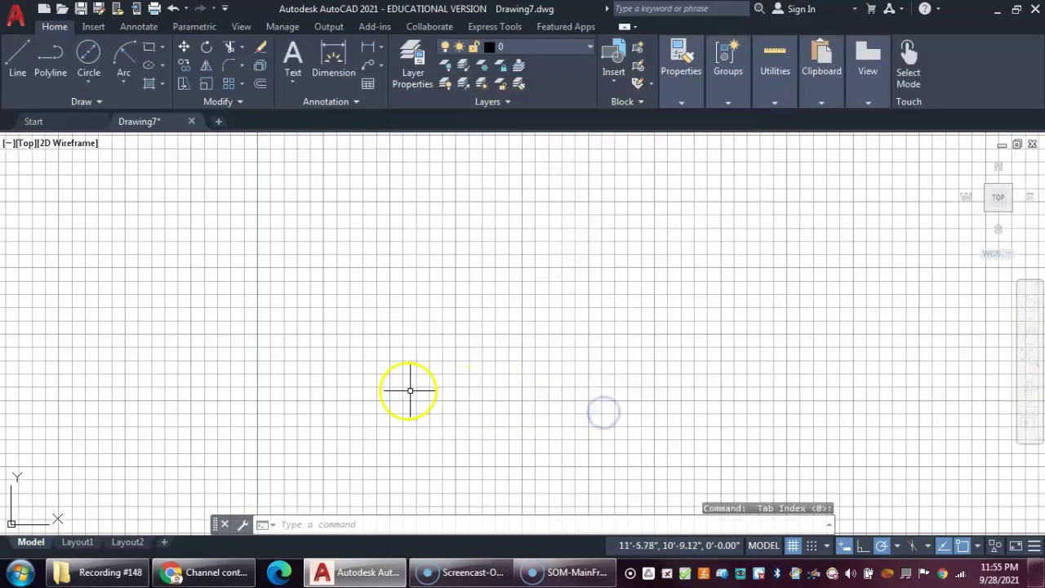
Start a line at 6',21' and draw its first segment 3' long at 0°.
scroll(552, 425, "down", 2)
middle_click_drag(412, 395, 362, 303)
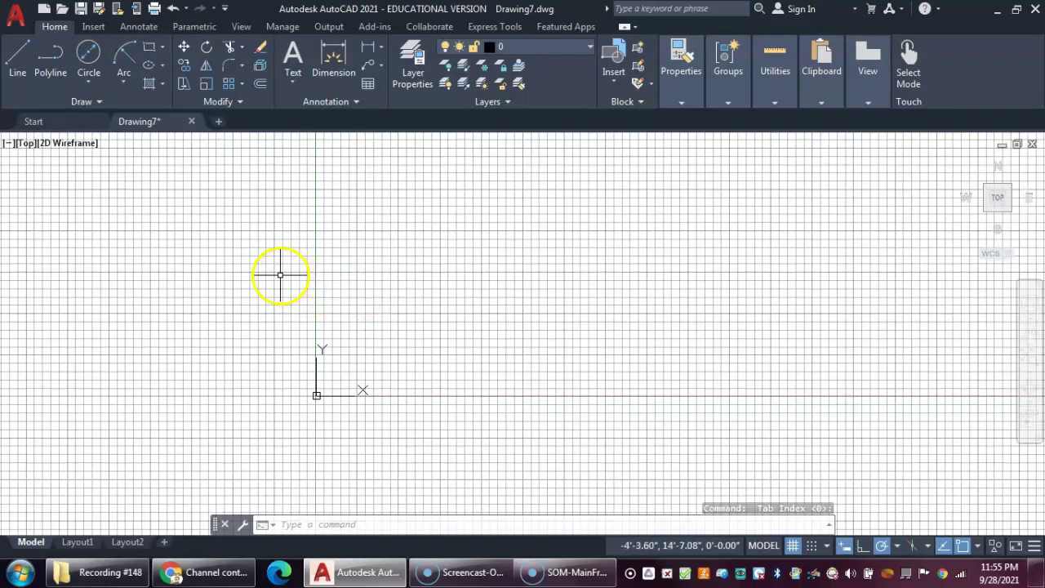
left_click(25, 56)
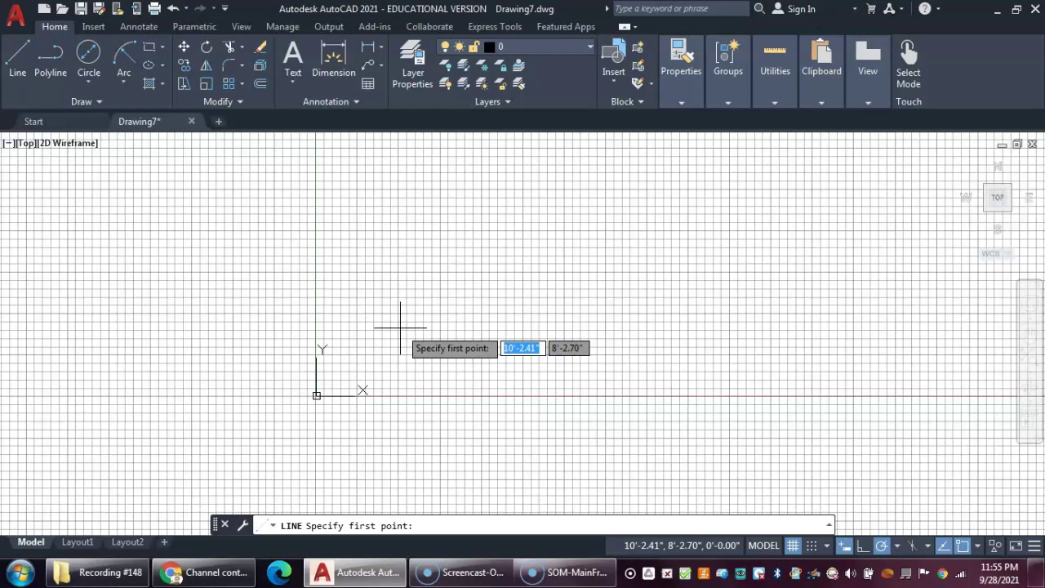
type("6'")
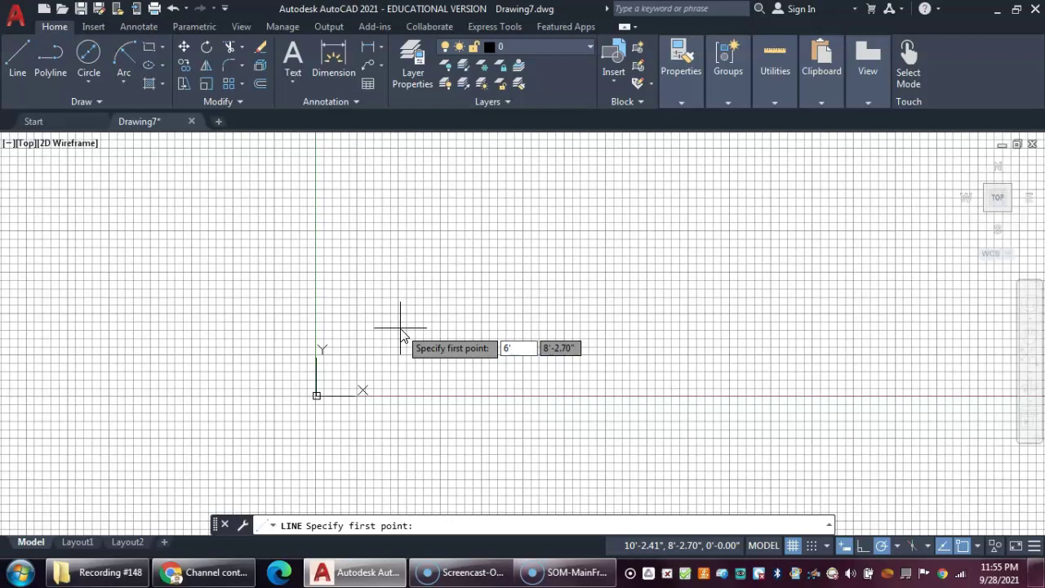
key("Tab")
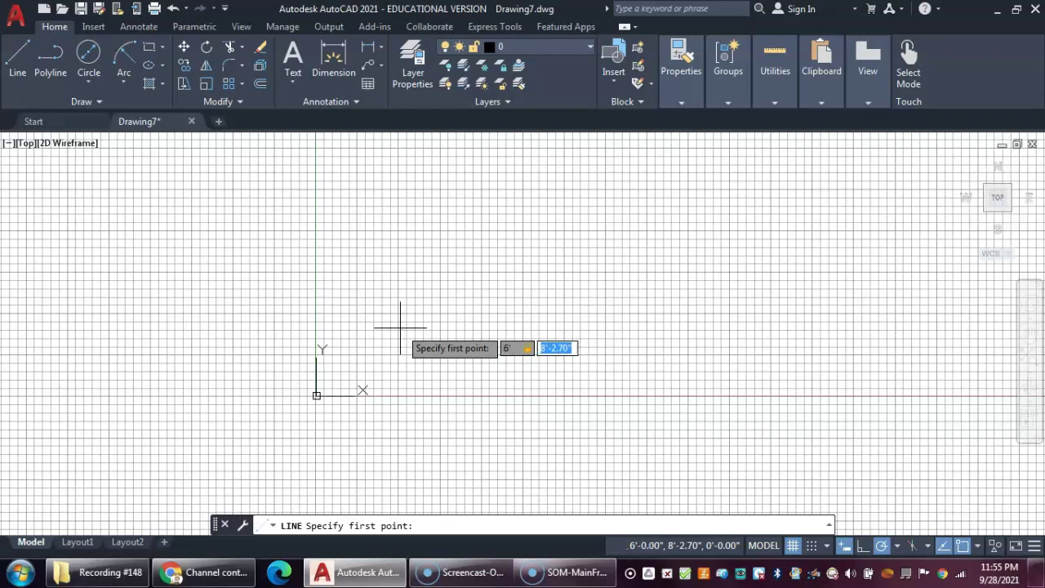
type("21")
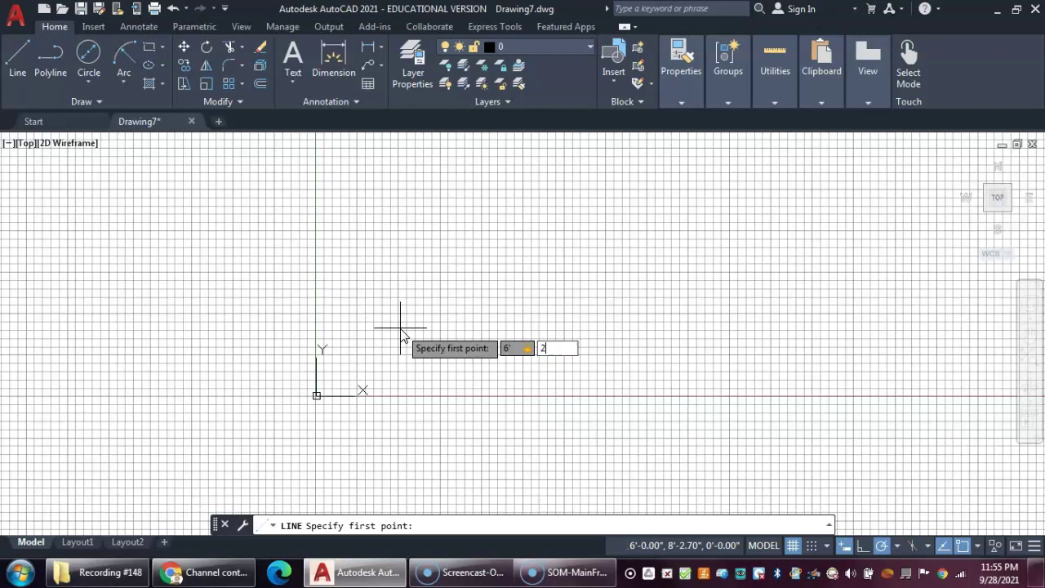
key("Return")
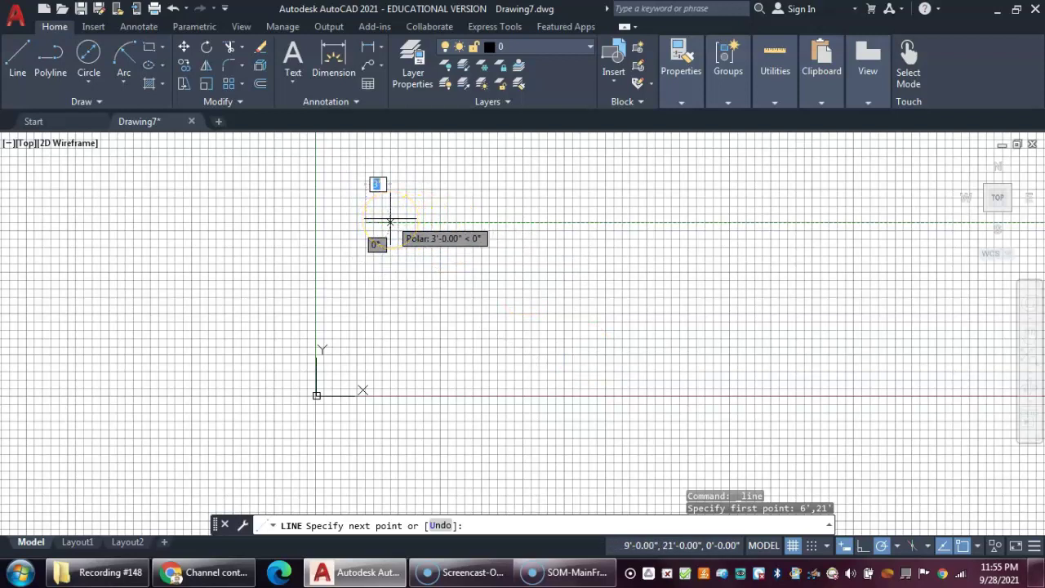
left_click(390, 220)
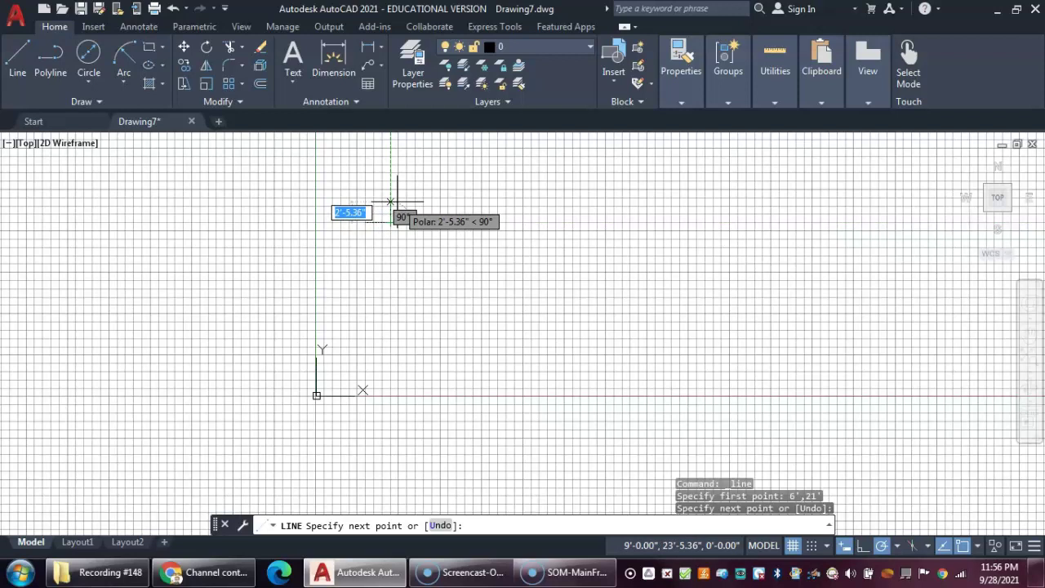
Continue the outline with a 6' segment at 90°, followed by a 6' segment at 0°.
left_click(390, 171)
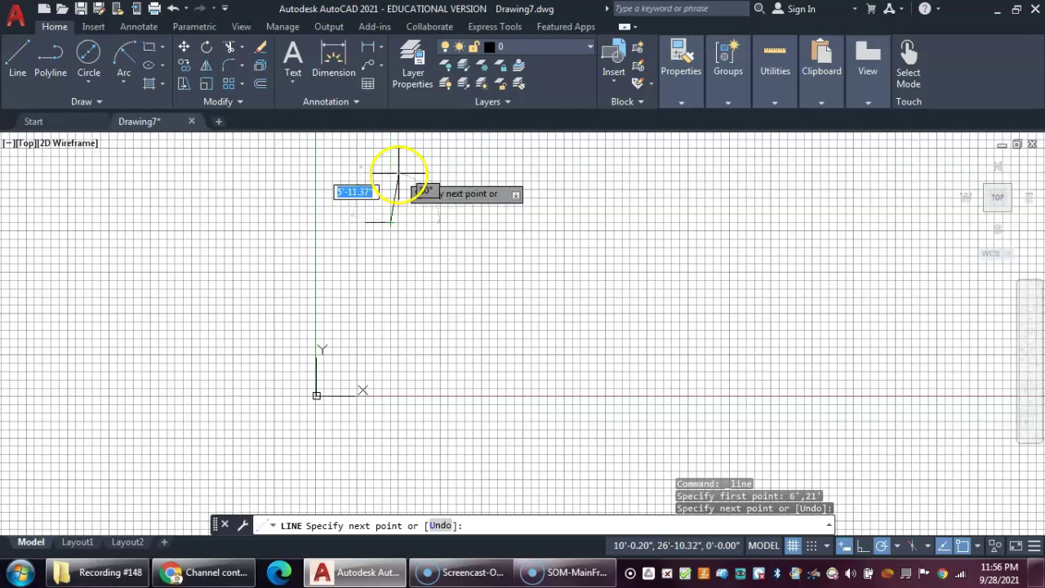
scroll(391, 173, "down", 1)
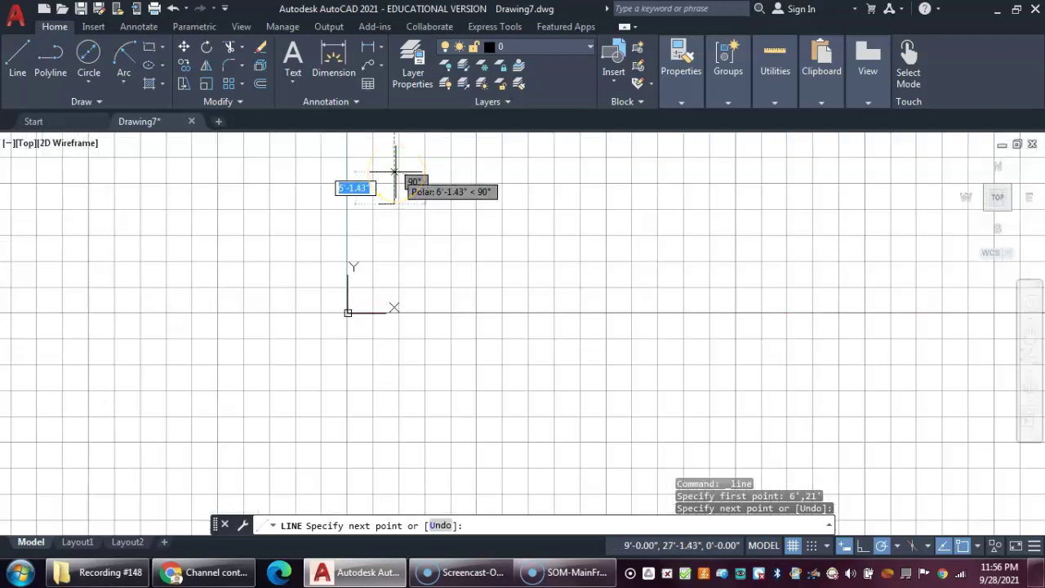
type("6")
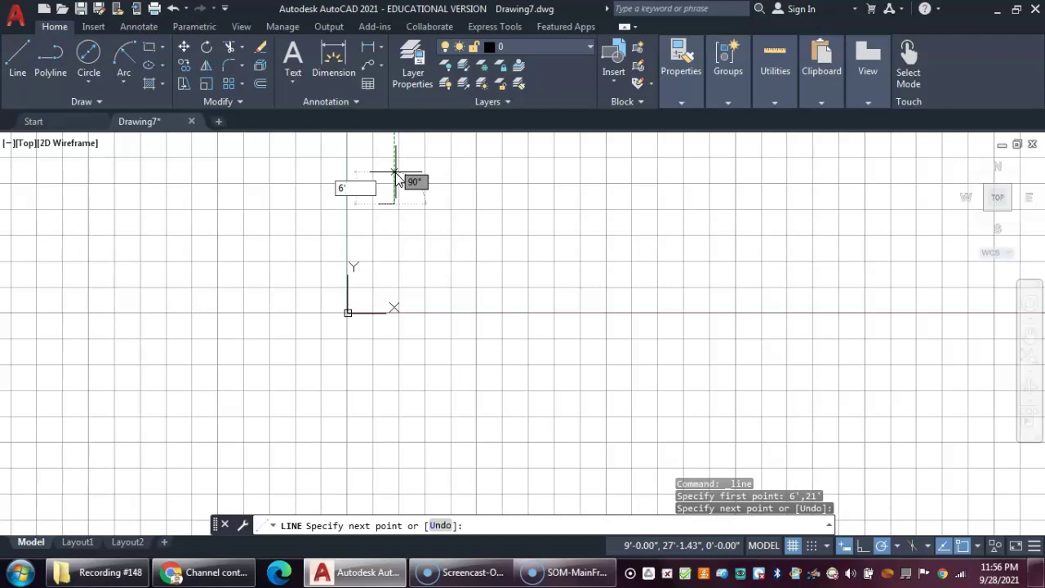
type("'")
key("Return")
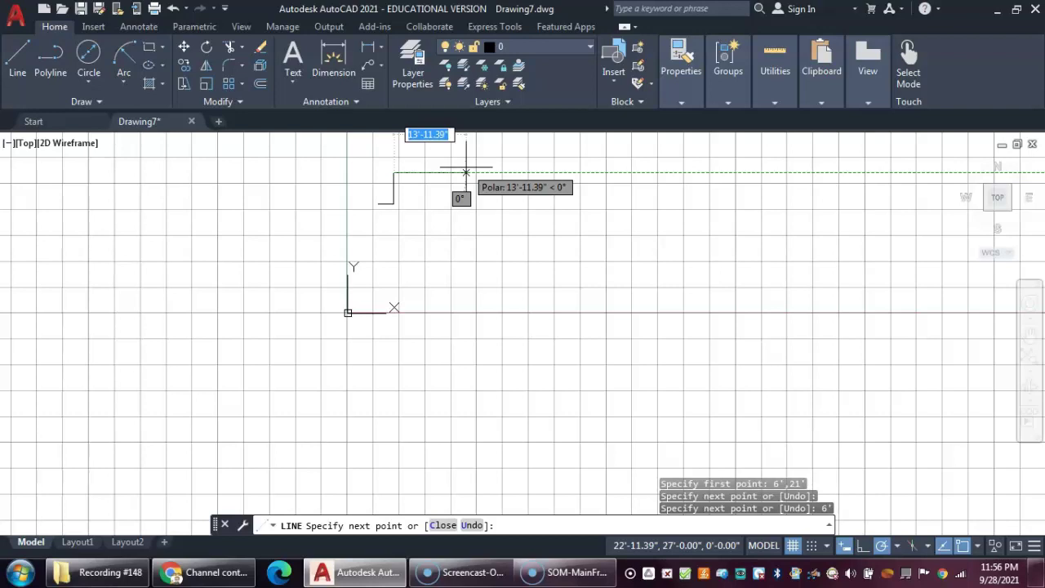
type("6'")
key("Return")
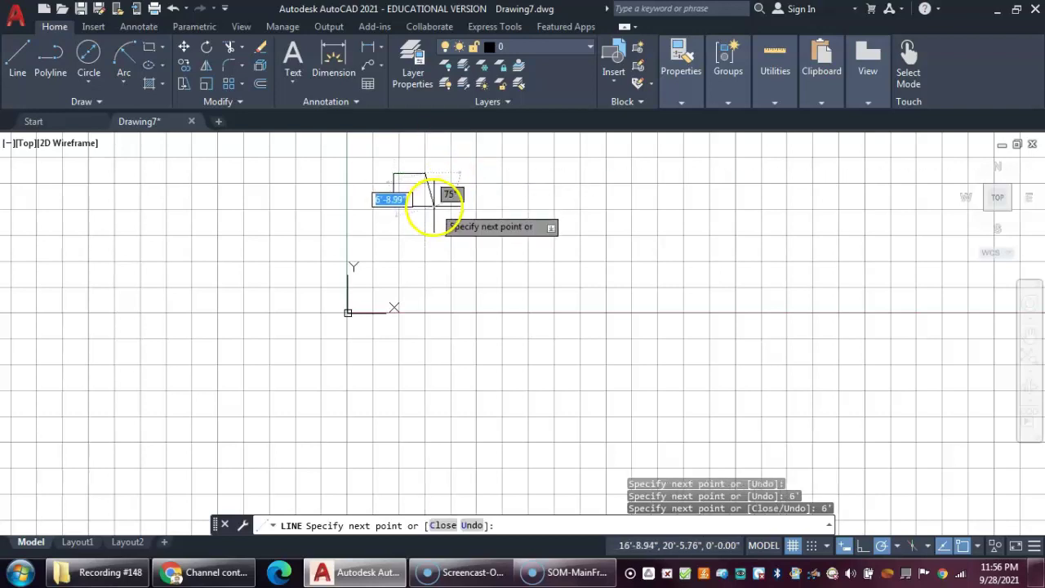
Add a 6' segment straight down and a 3' segment at 0° to the outline.
type("6'")
key("Return")
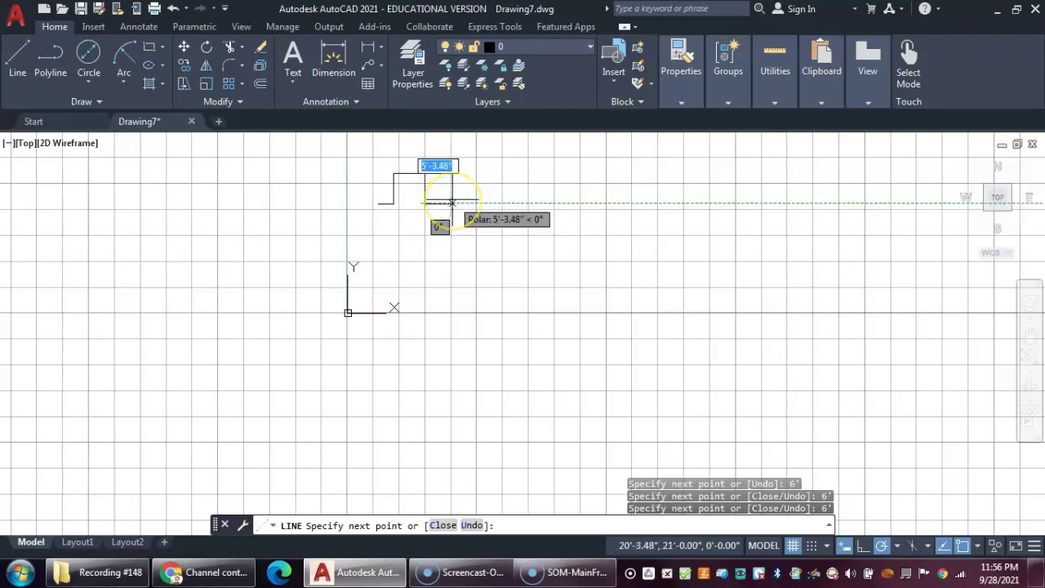
type("3")
key("Return")
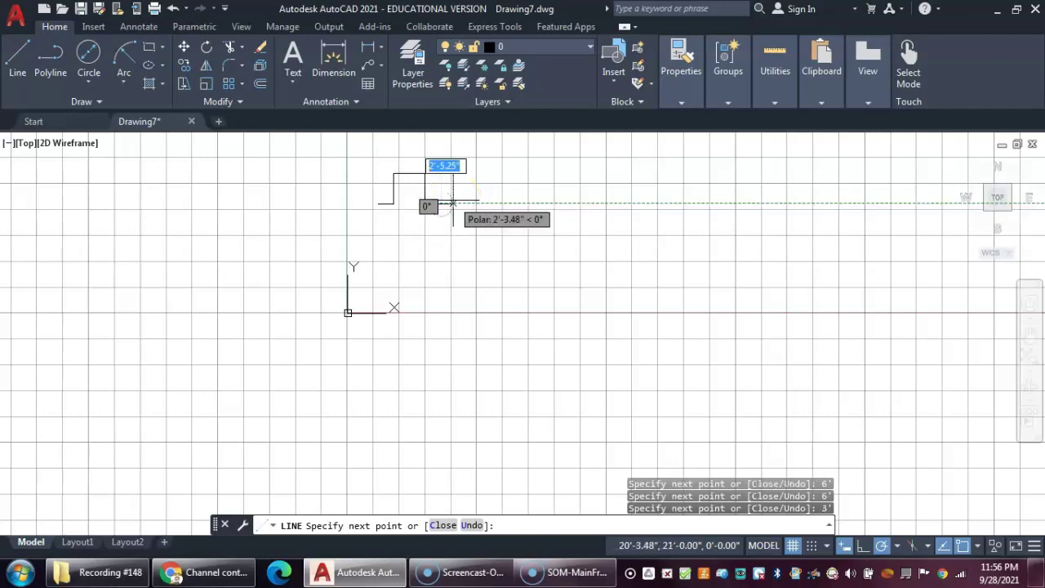
Continue the outline with a 9' segment at 90° and a 12' segment at 180°.
middle_click_drag(454, 172, 533, 273)
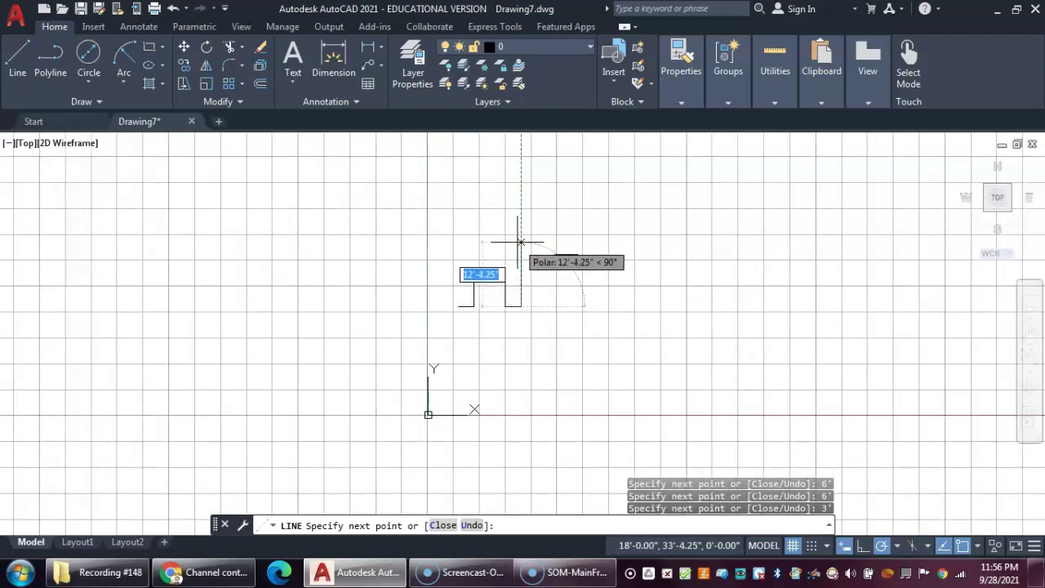
type("9")
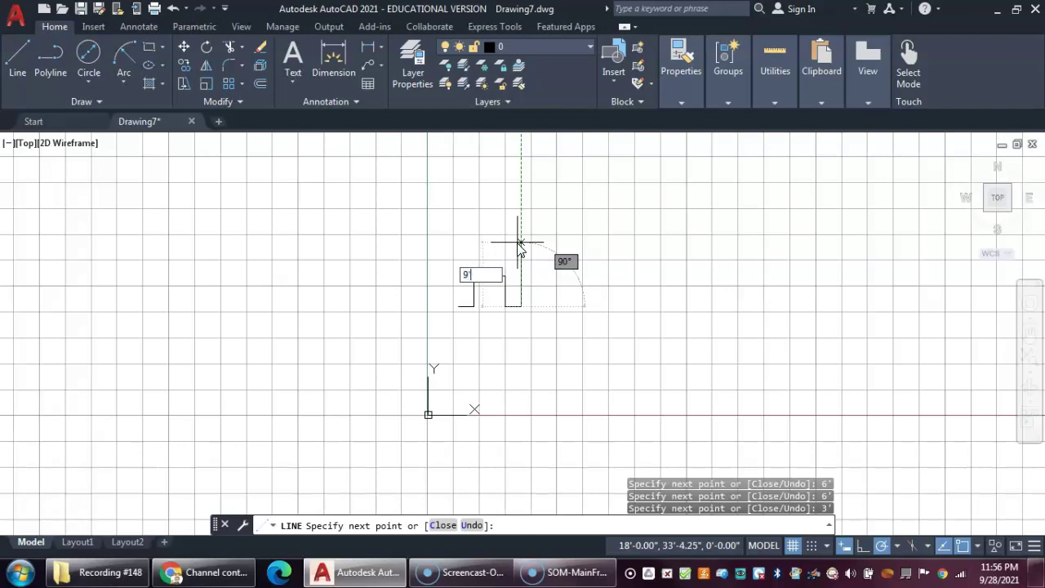
key("Return")
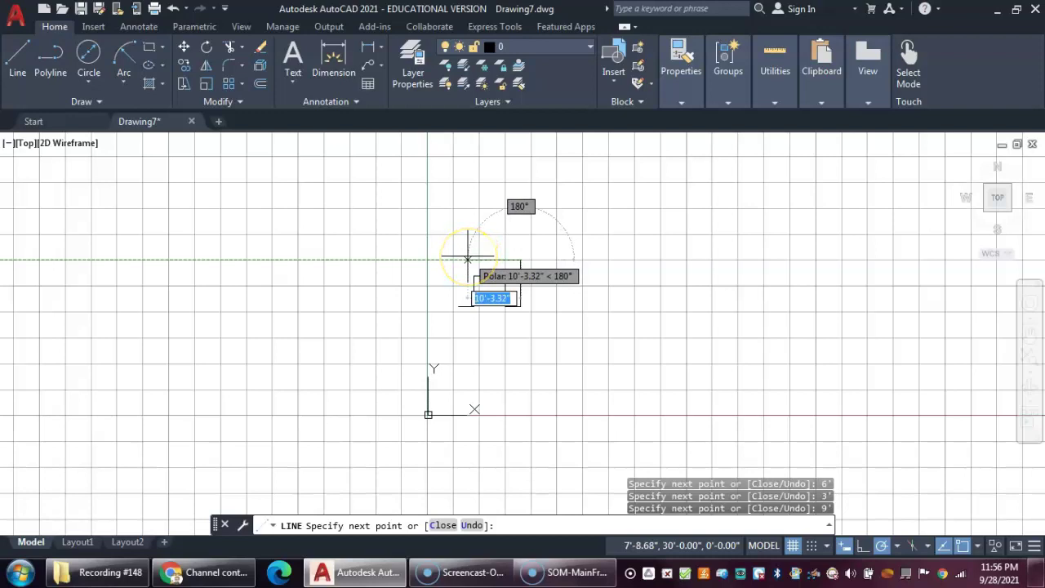
type("12")
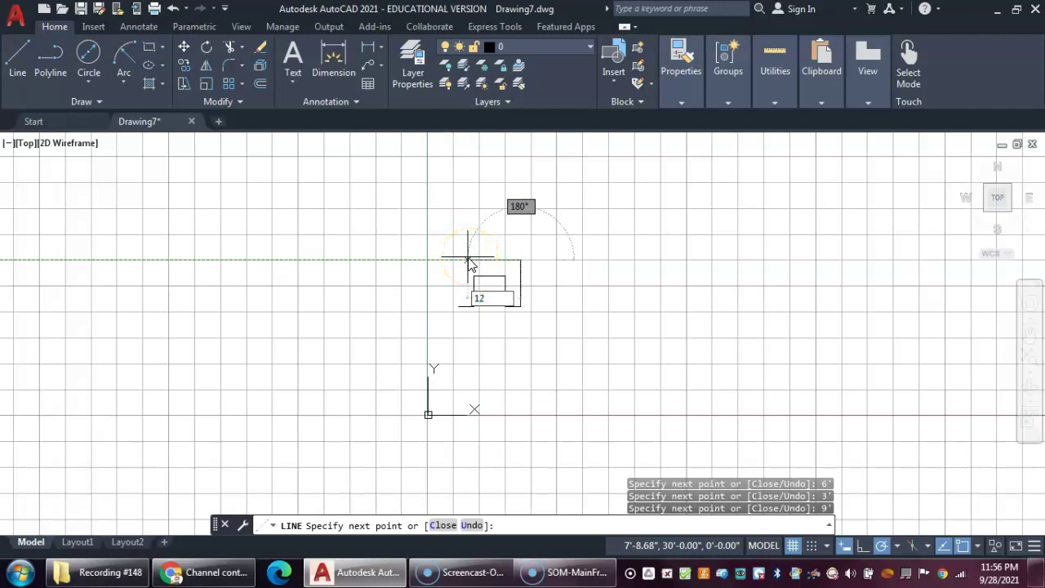
key("Return")
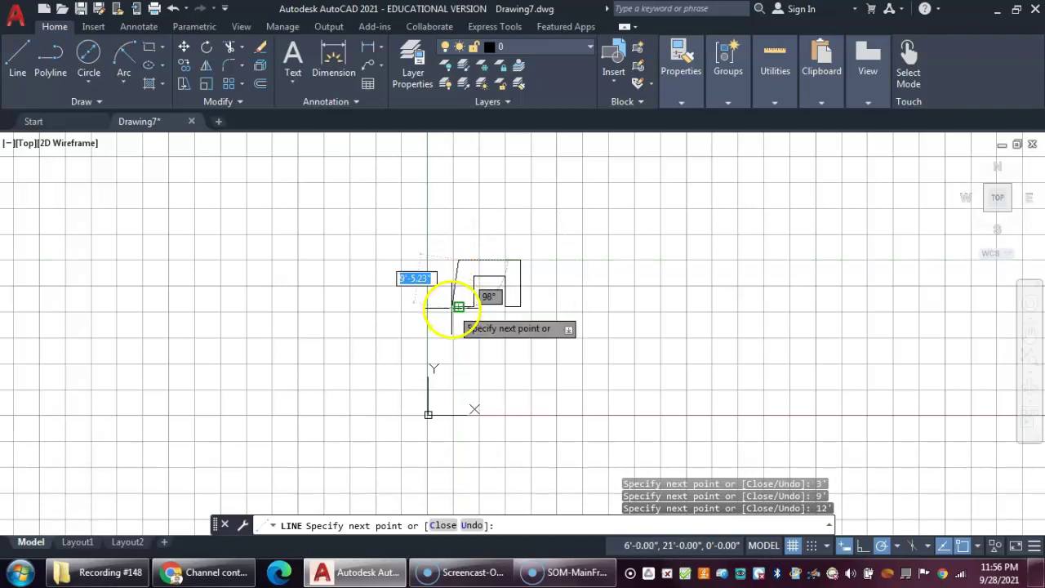
Close the outline with a vertical segment down to its starting point at 6',21' and end the line.
type("3")
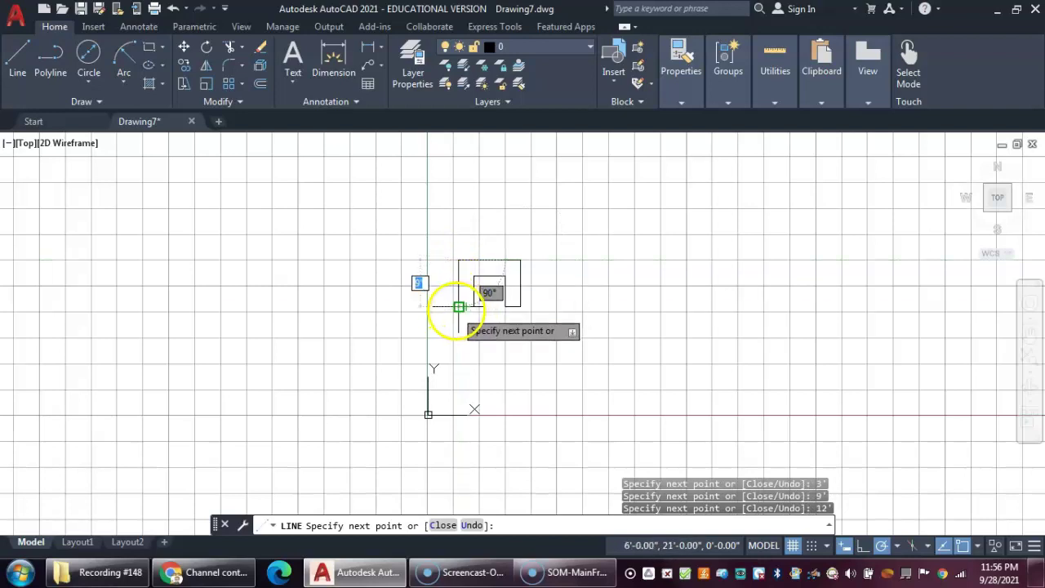
key("Return")
right_click(494, 221)
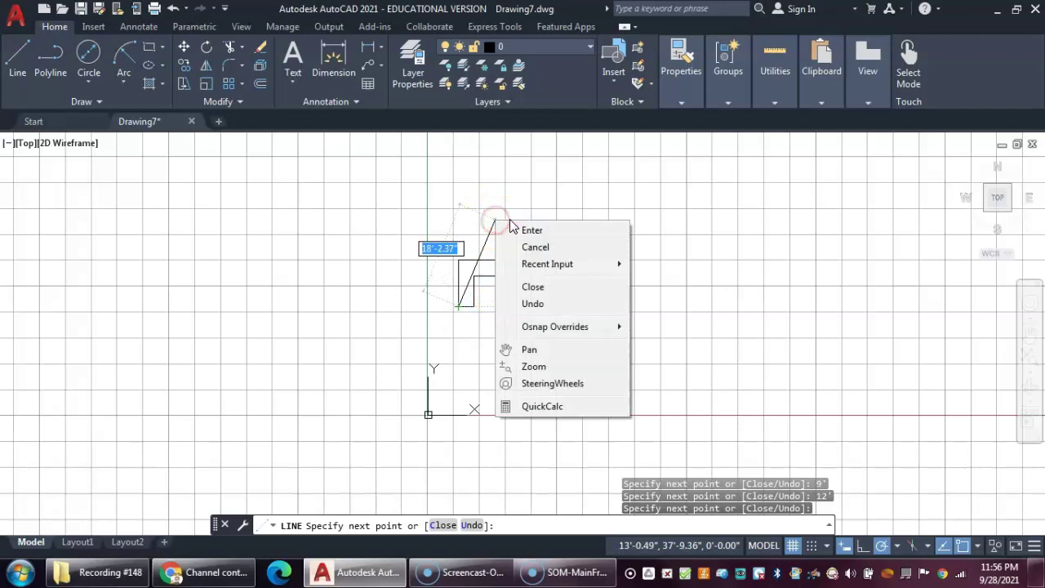
left_click(522, 234)
scroll(490, 302, "up", 4)
scroll(493, 298, "down", 2)
middle_click(493, 299)
middle_click(493, 298)
scroll(498, 315, "up", 2)
scroll(498, 315, "down", 4)
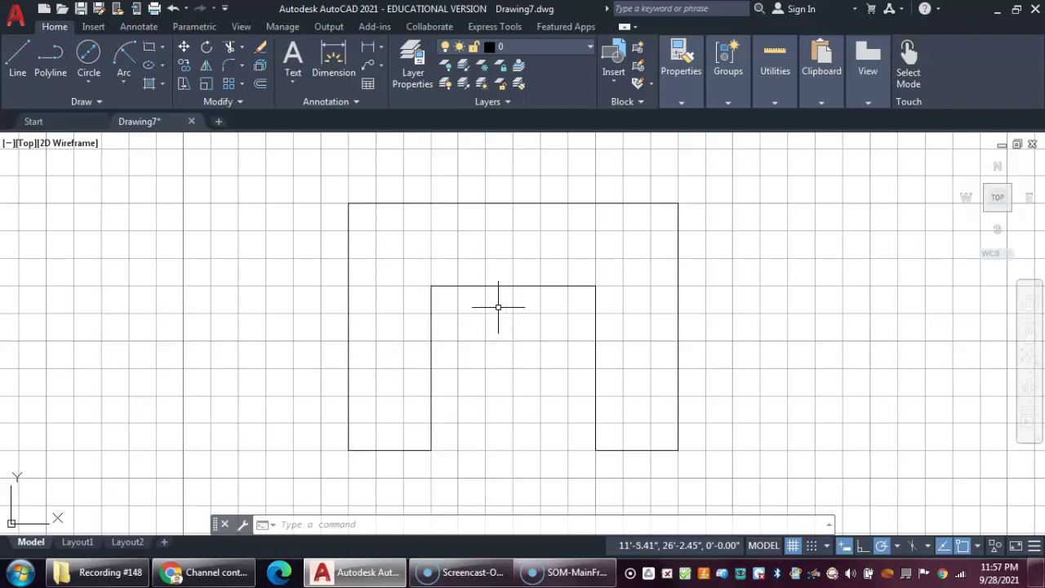
Highlight the outline's outer left edge, lower-left edge, inner horizontal edge and inner left edge to examine them.
left_click(350, 335)
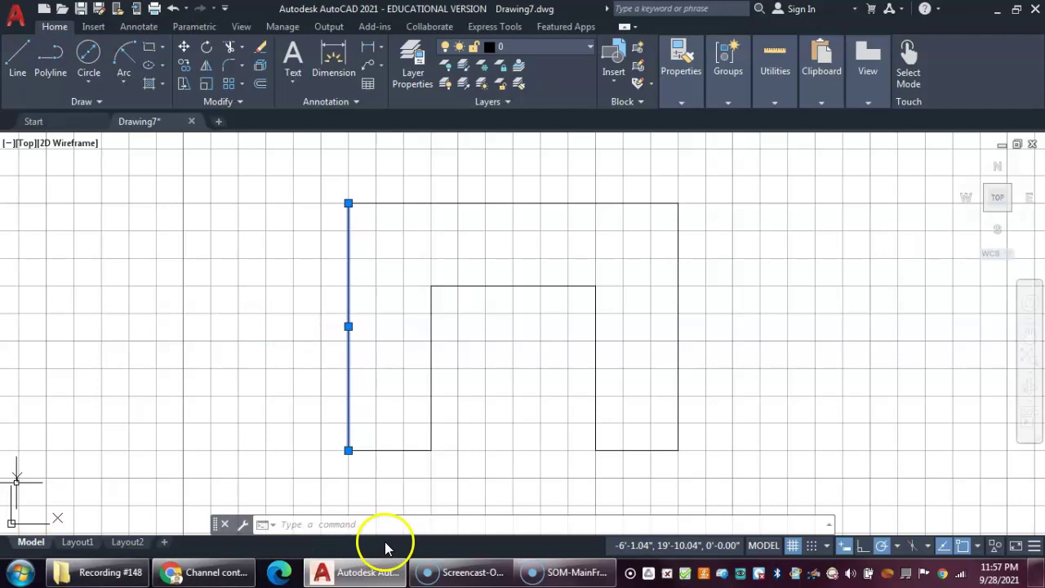
left_click(404, 450)
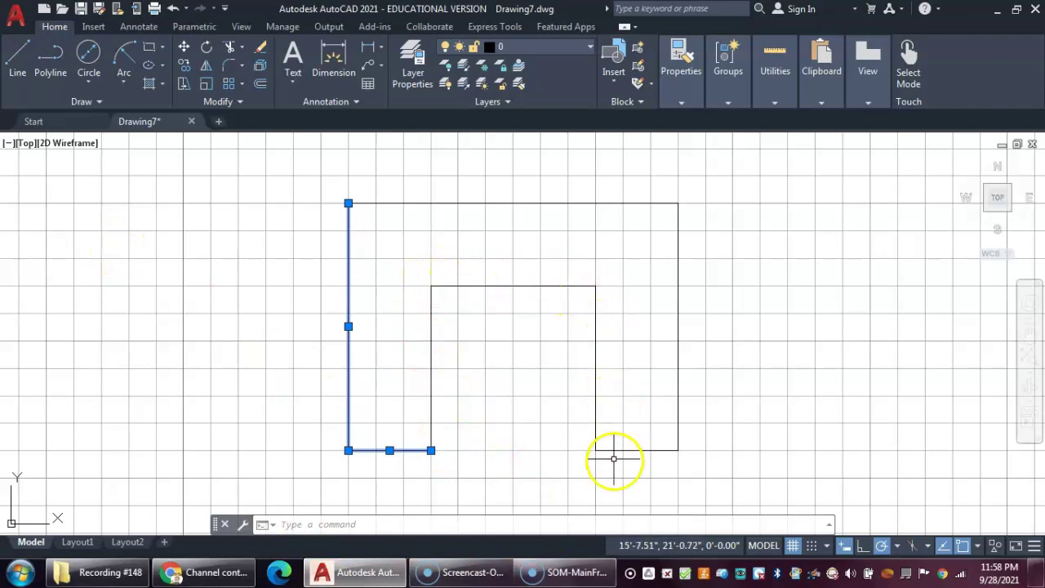
left_click(467, 286)
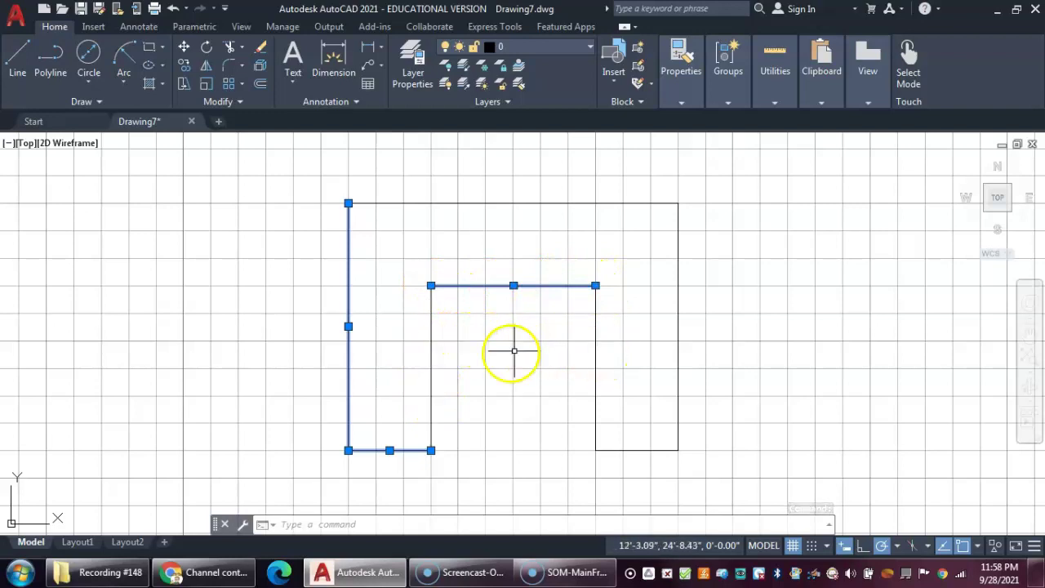
left_click(431, 368)
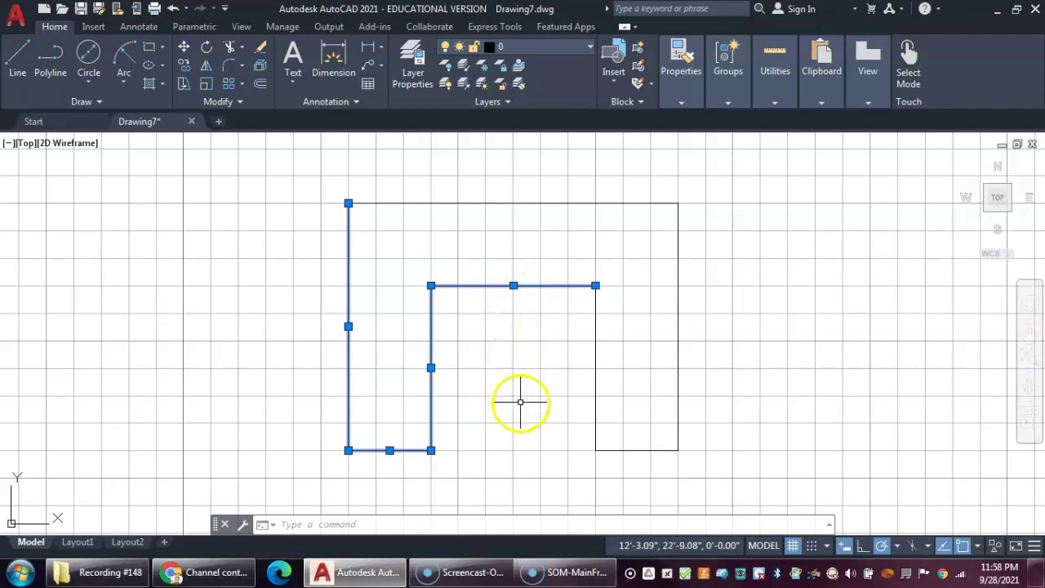
Start a Center, Diameter circle, turn snap mode on and change the snap type to rectangular Grid snap.
left_click(90, 75)
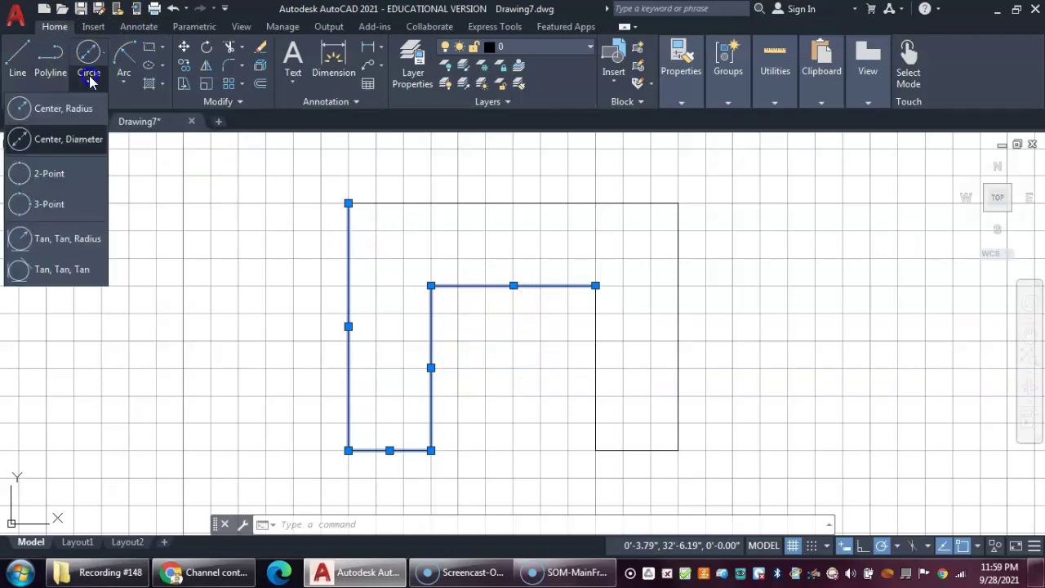
left_click(70, 143)
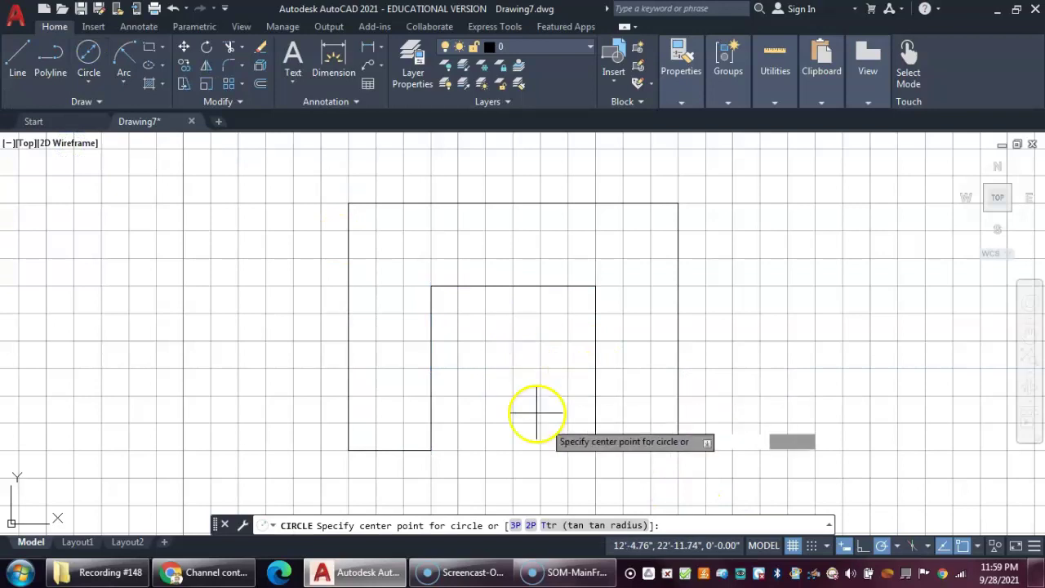
left_click(811, 545)
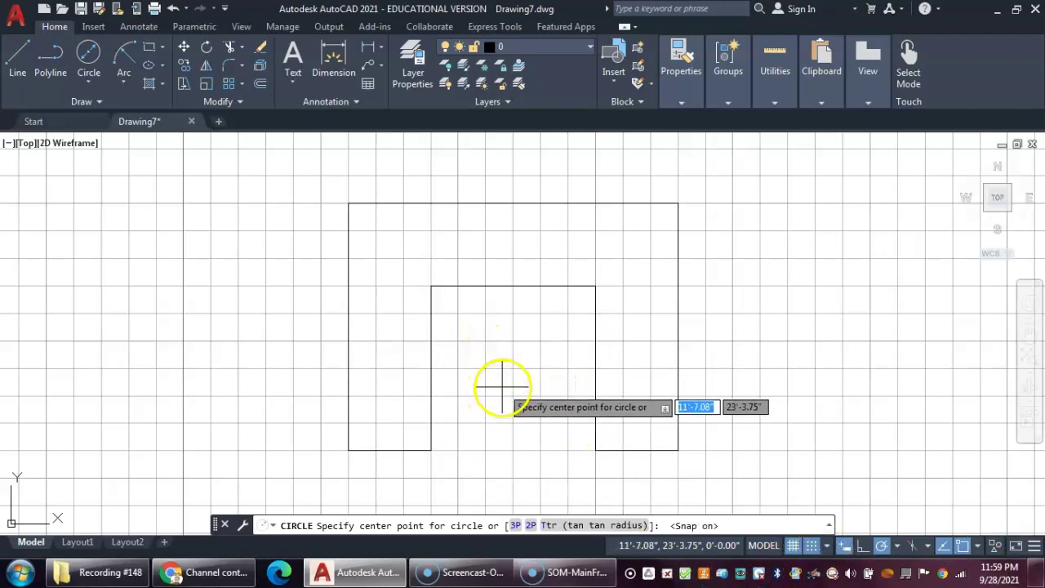
left_click(825, 547)
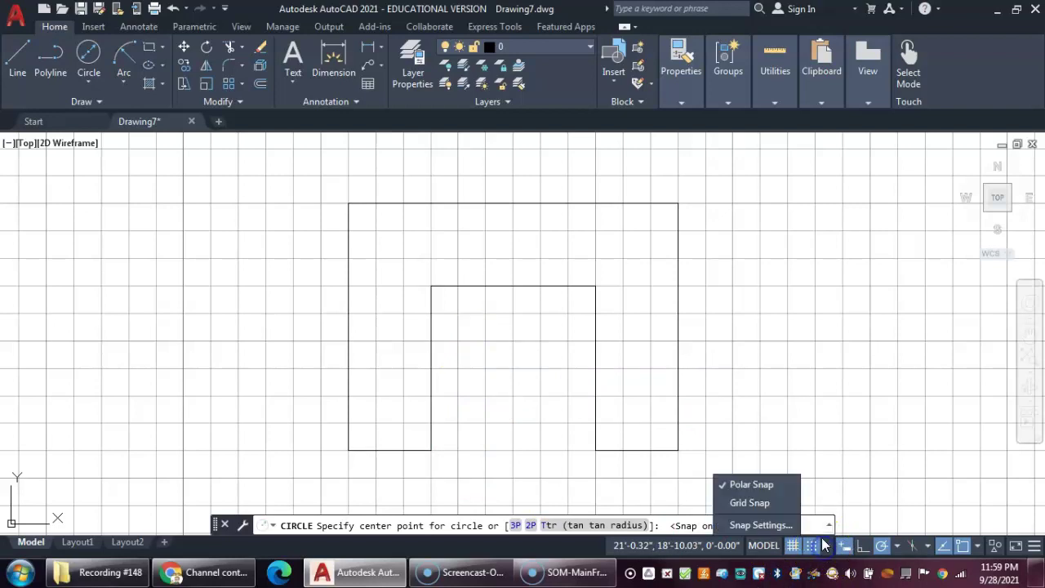
left_click(761, 525)
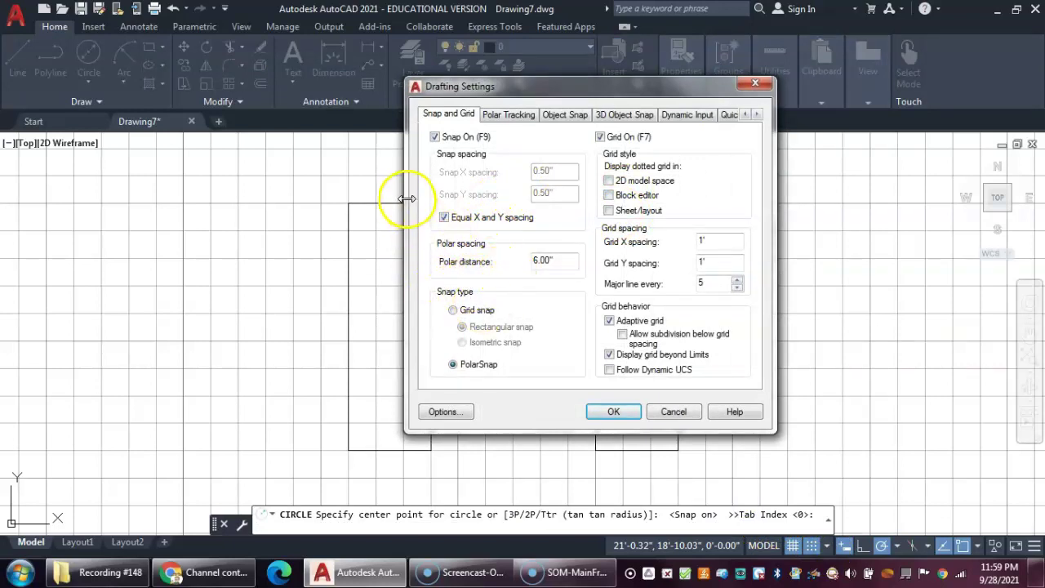
left_click(454, 311)
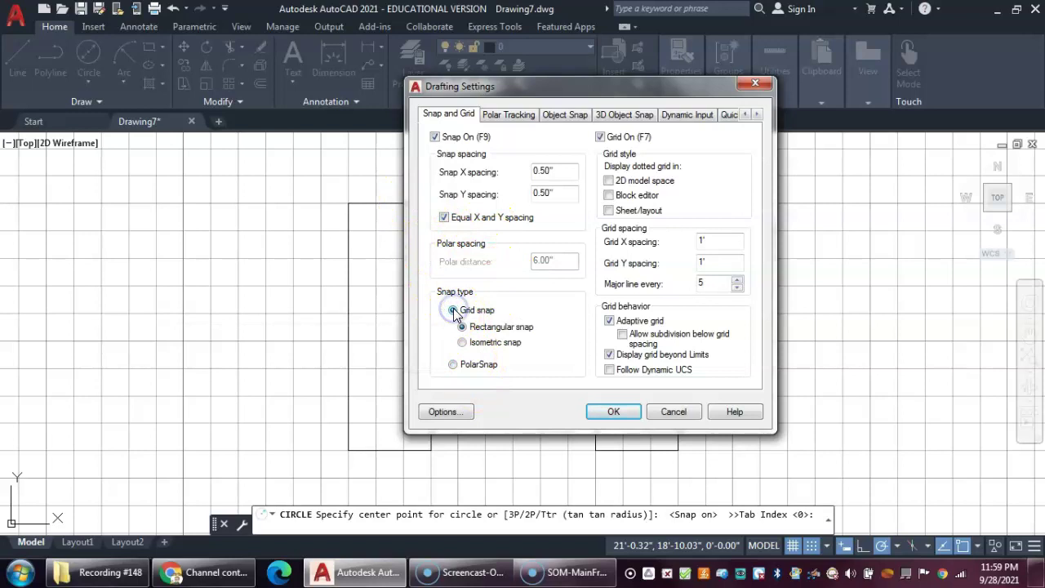
left_click(556, 196)
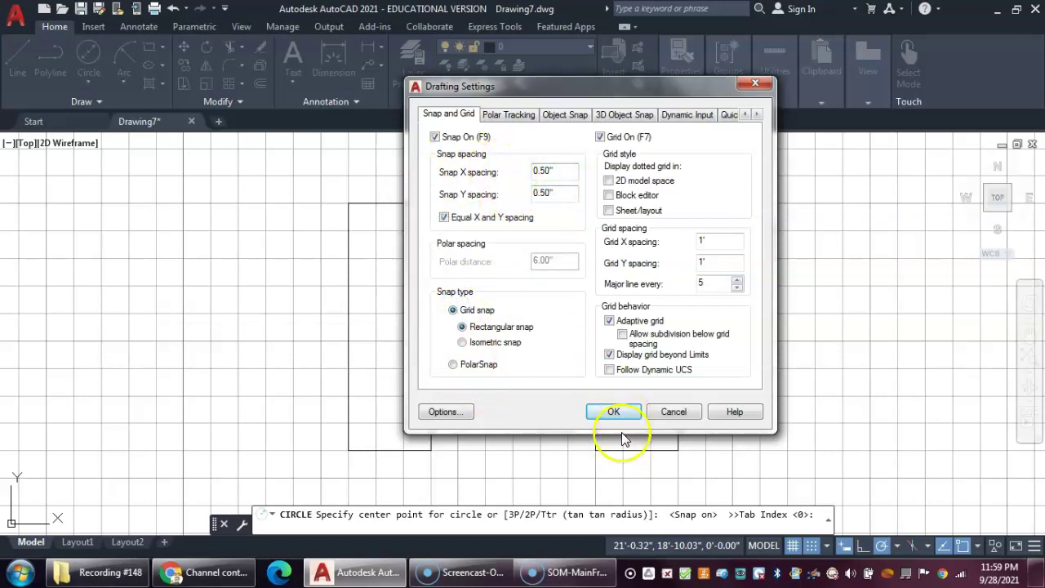
left_click(614, 411)
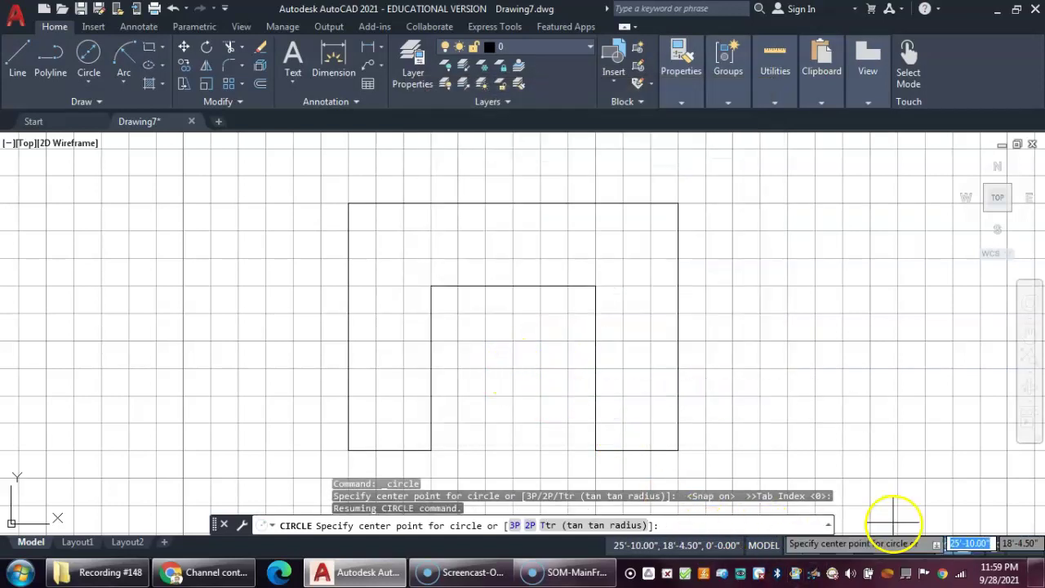
Turn object snap off and draw a 3' diameter circle centred at about 12',24' in the outline's opening.
left_click(962, 546)
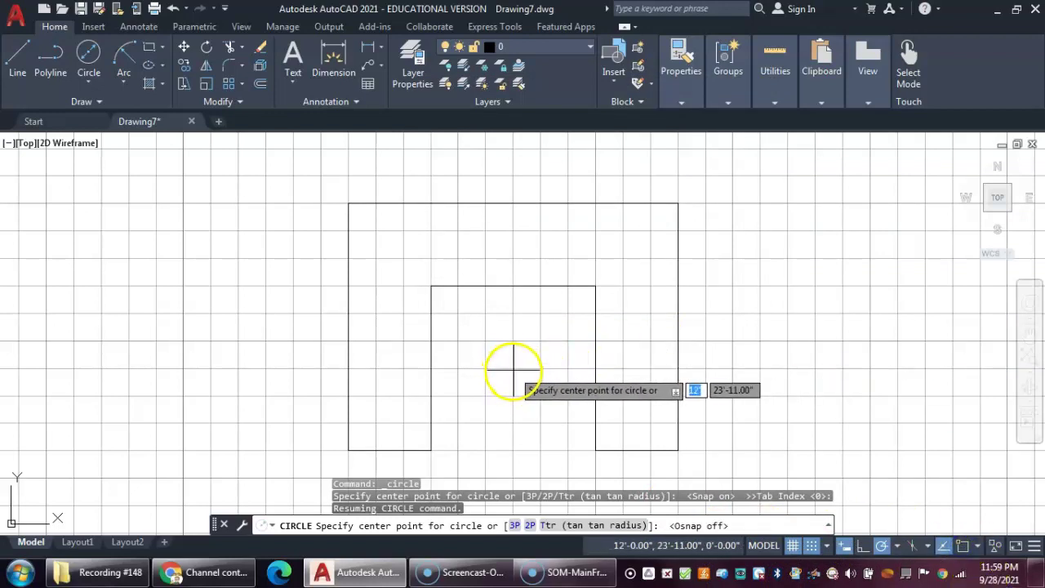
type("12")
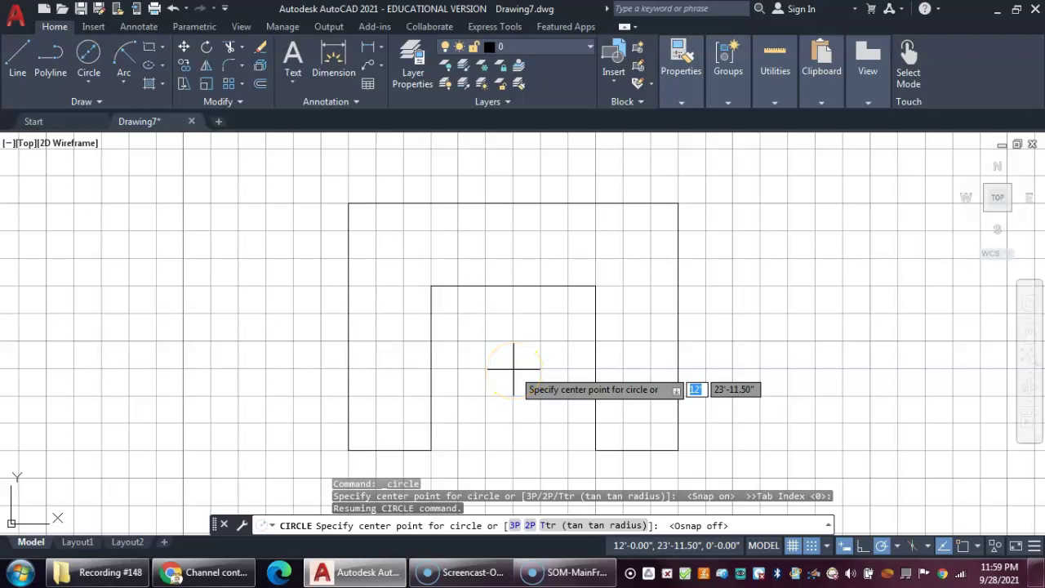
key("Return")
type("d")
key("Return")
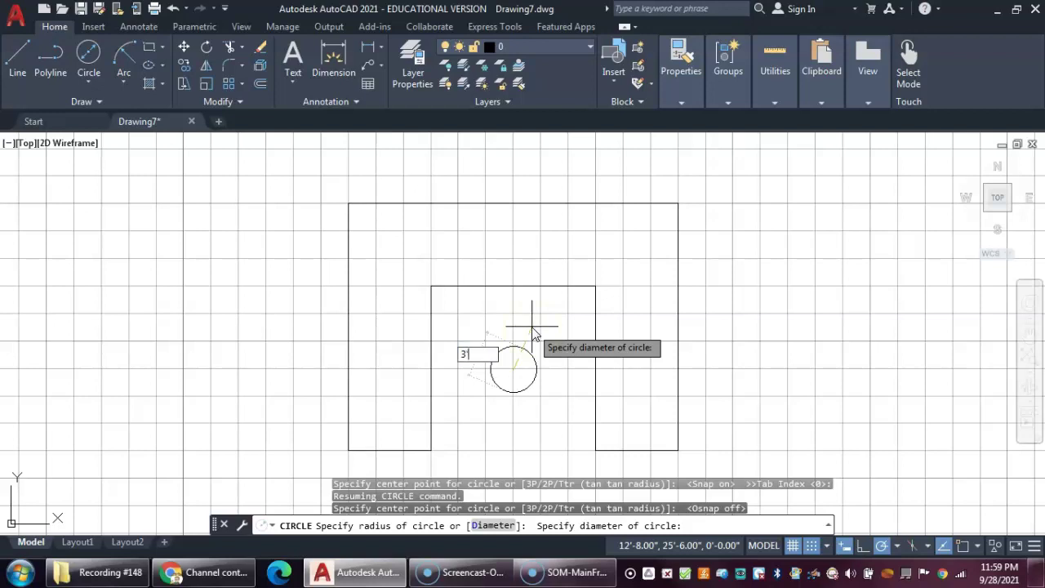
key("Return")
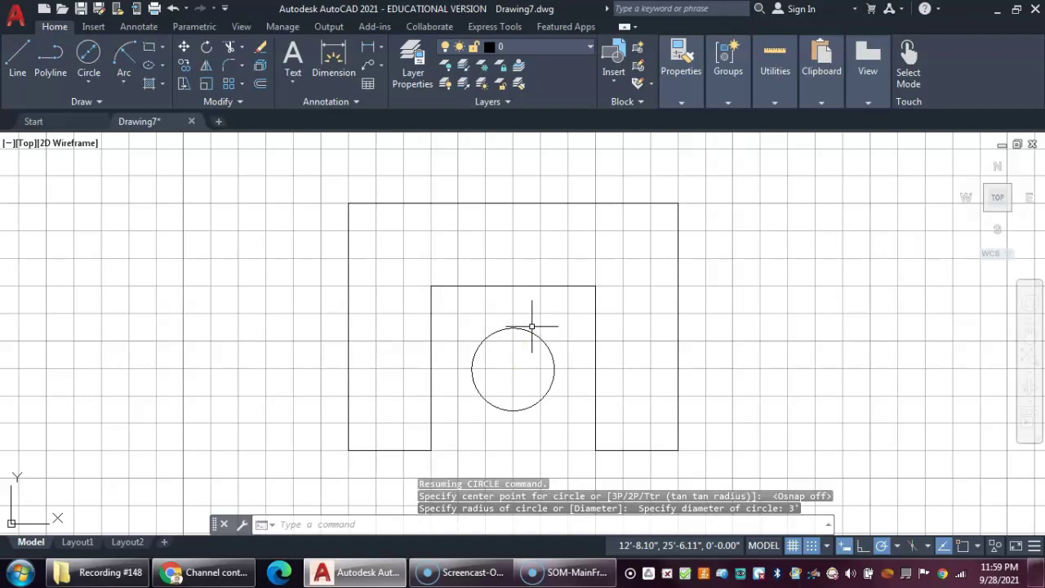
Start a line and turn object snap on with the Center snap enabled.
left_click(476, 283)
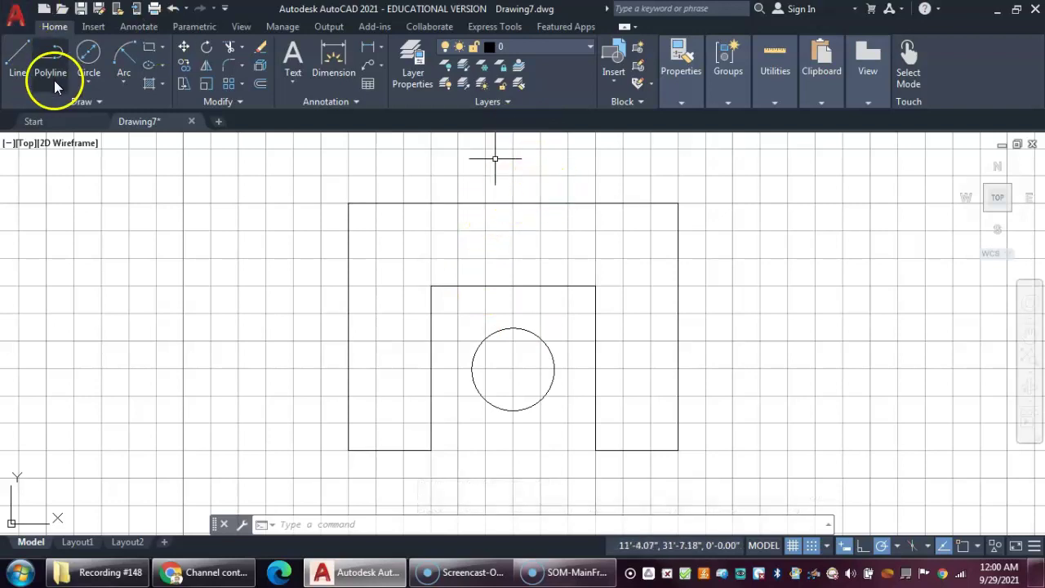
left_click(16, 61)
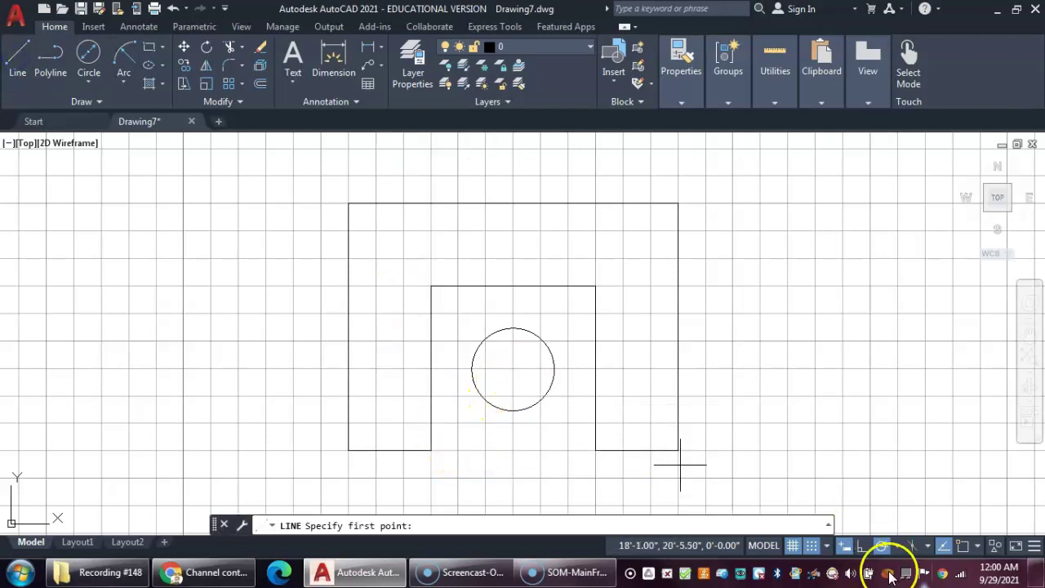
left_click(978, 545)
left_click(835, 302)
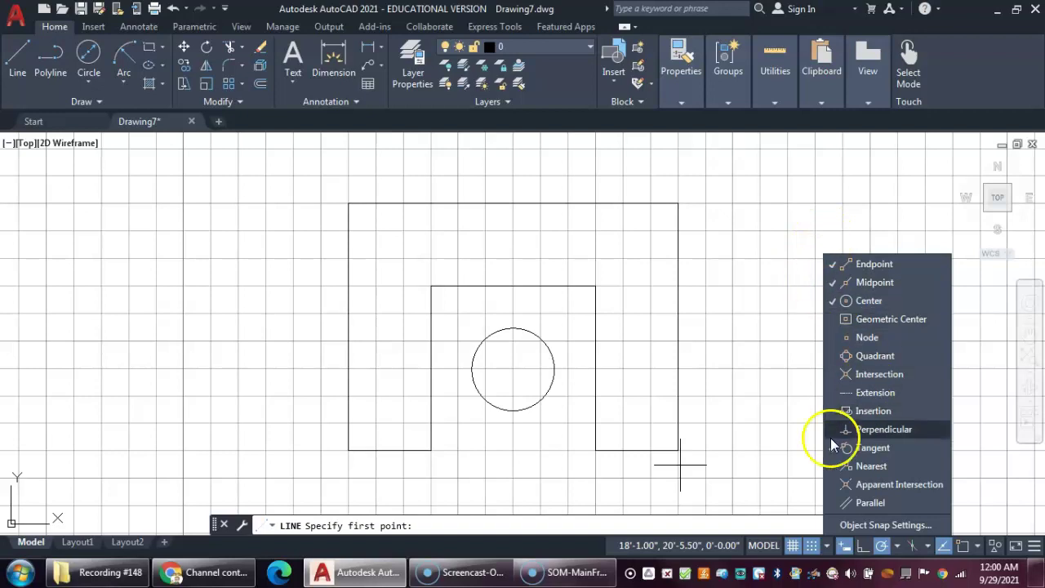
left_click(965, 546)
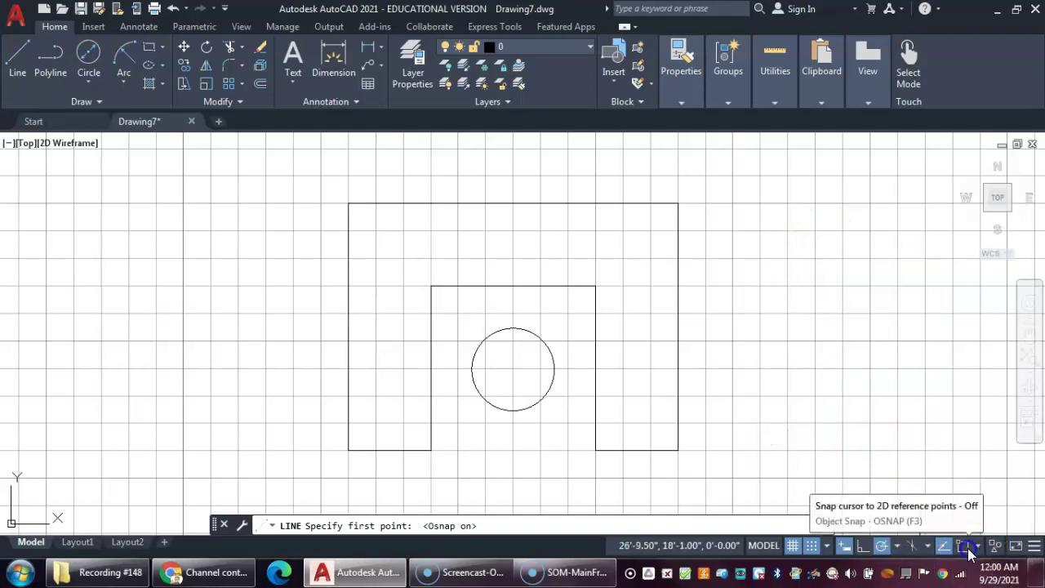
Draw a 4' horizontal line from the circle's centre leftward into the outline's left leg and end the line.
left_click(513, 370)
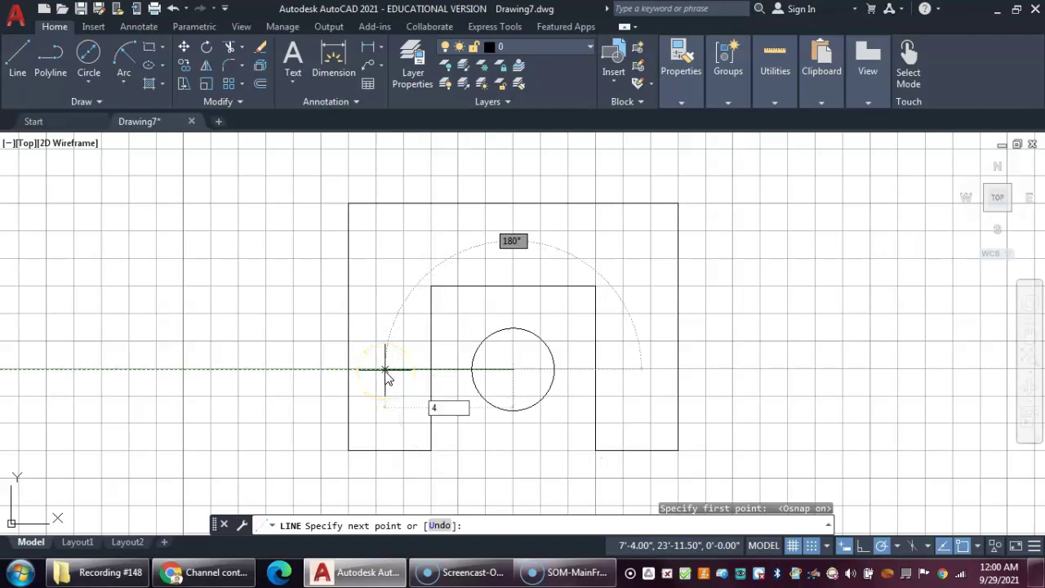
type("4'")
key("Return")
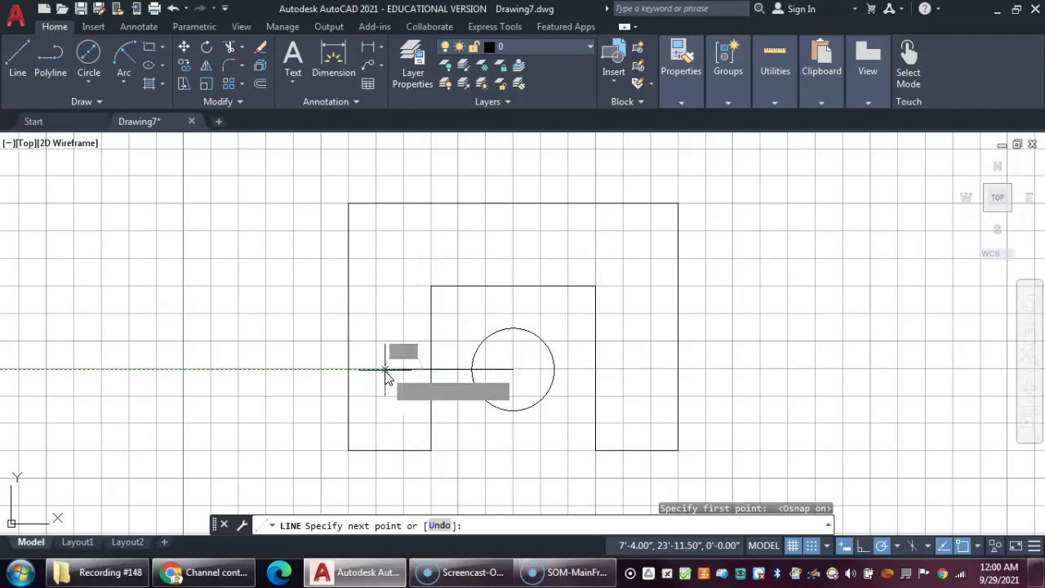
right_click(439, 230)
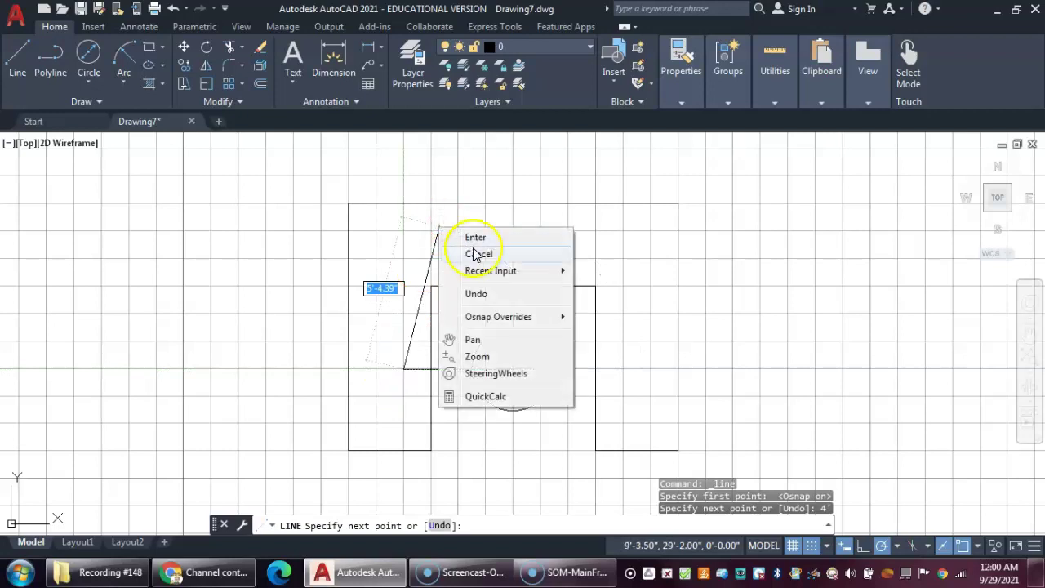
left_click(475, 237)
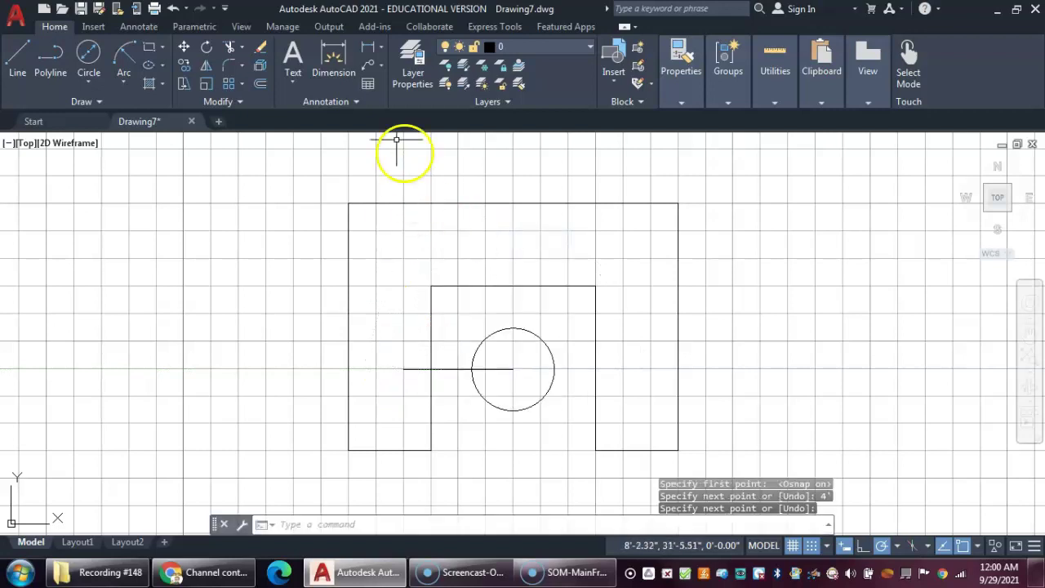
Offset the 4' horizontal line by 6" both above and below it.
left_click(261, 83)
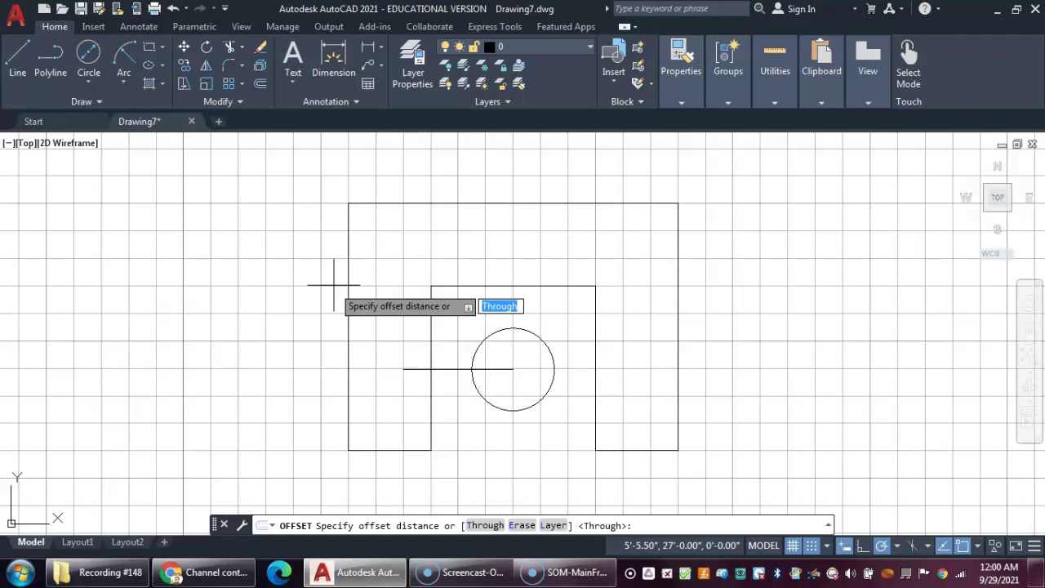
type("6")
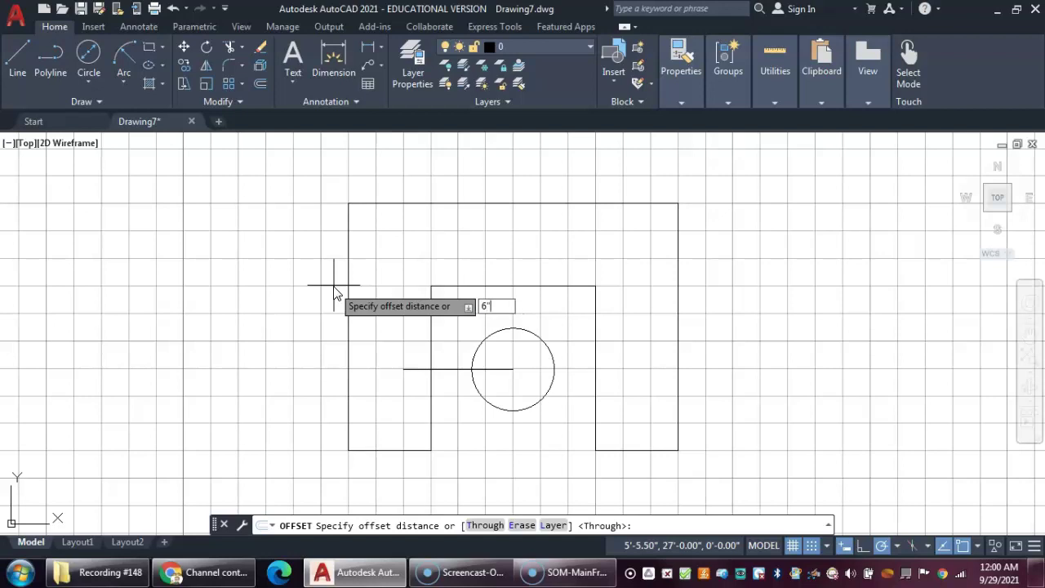
type("\"")
key("Return")
left_click(449, 369)
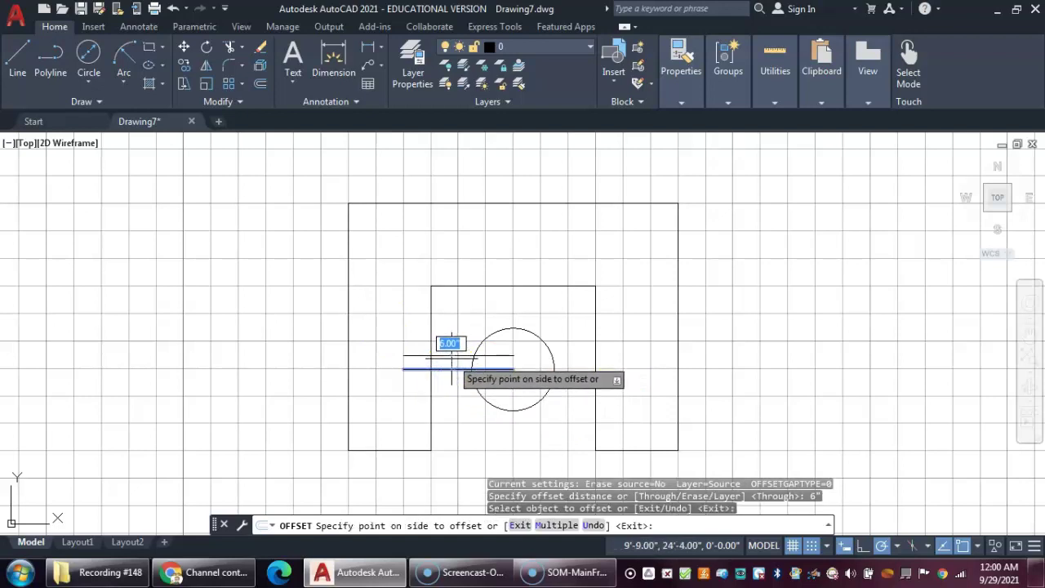
left_click(452, 356)
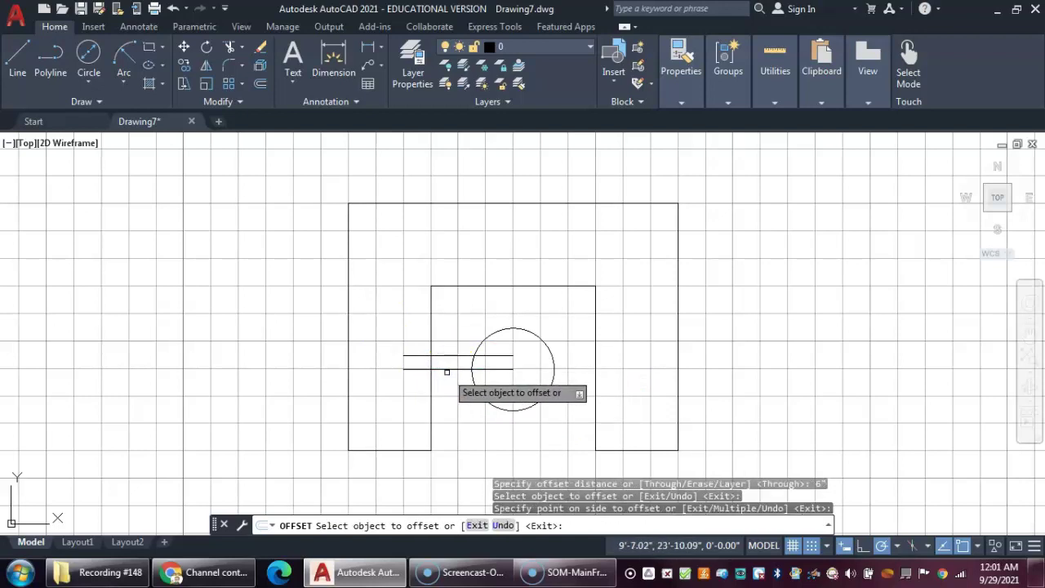
left_click(447, 369)
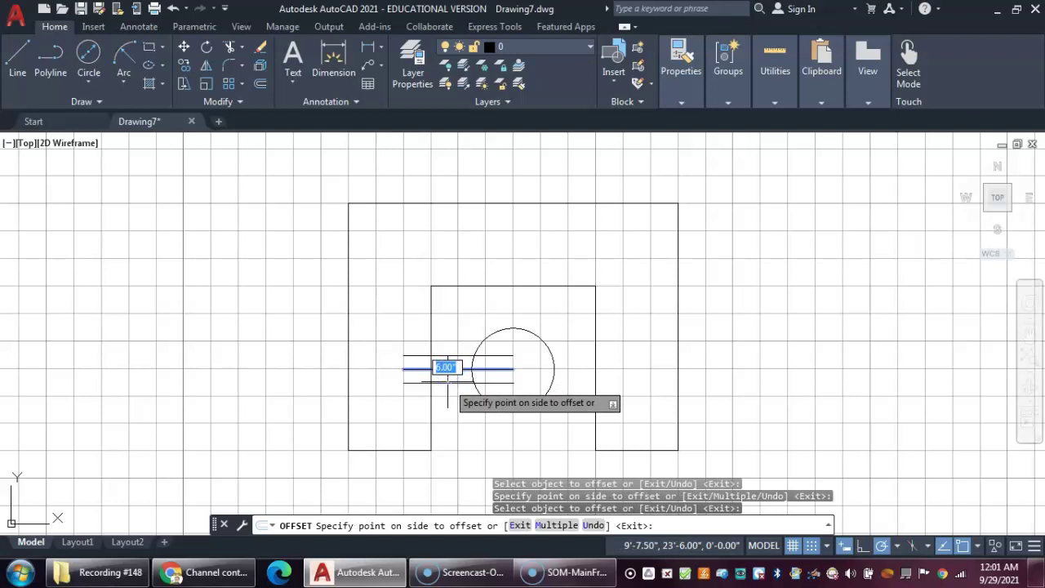
left_click(445, 381)
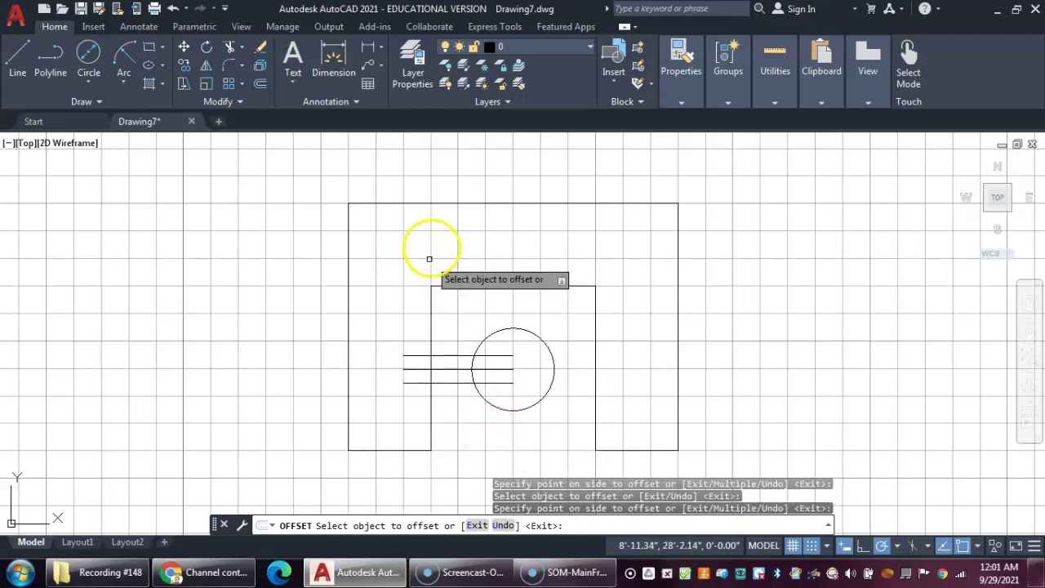
key("Escape")
key("Escape")
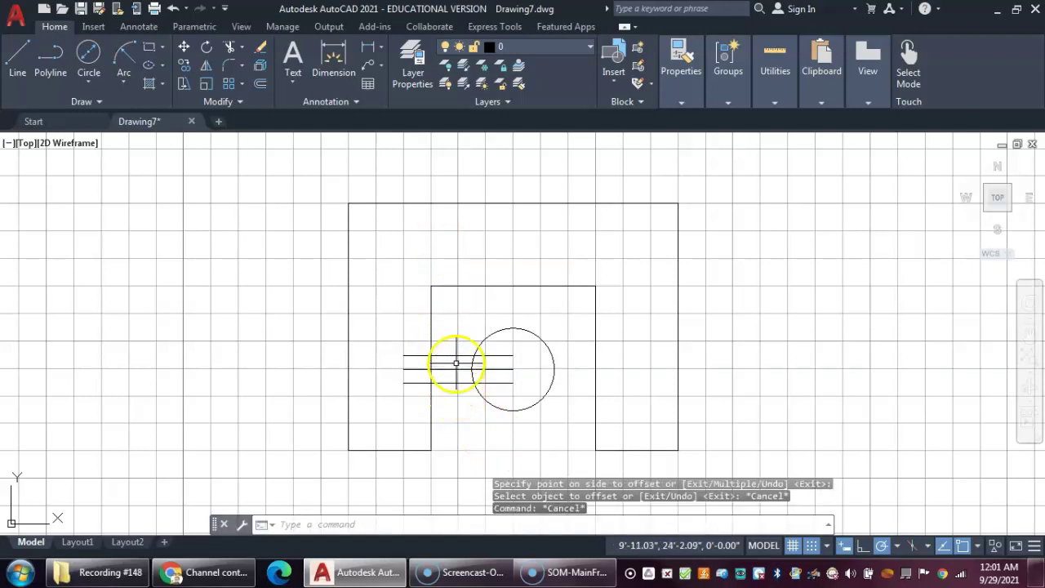
Delete the original middle line and connect the left ends of the two offset lines with a vertical segment.
left_click(454, 369)
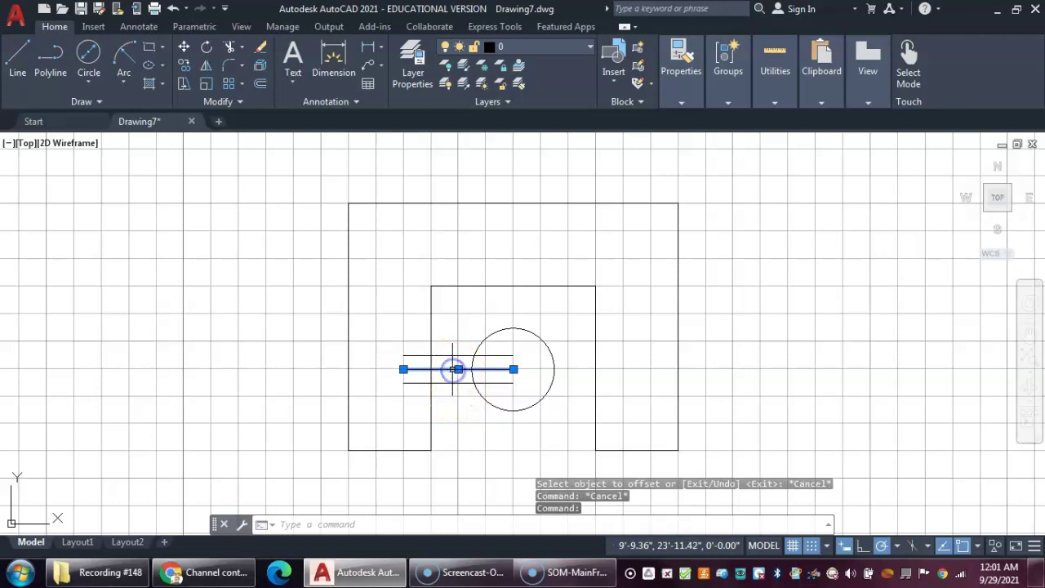
key("Delete")
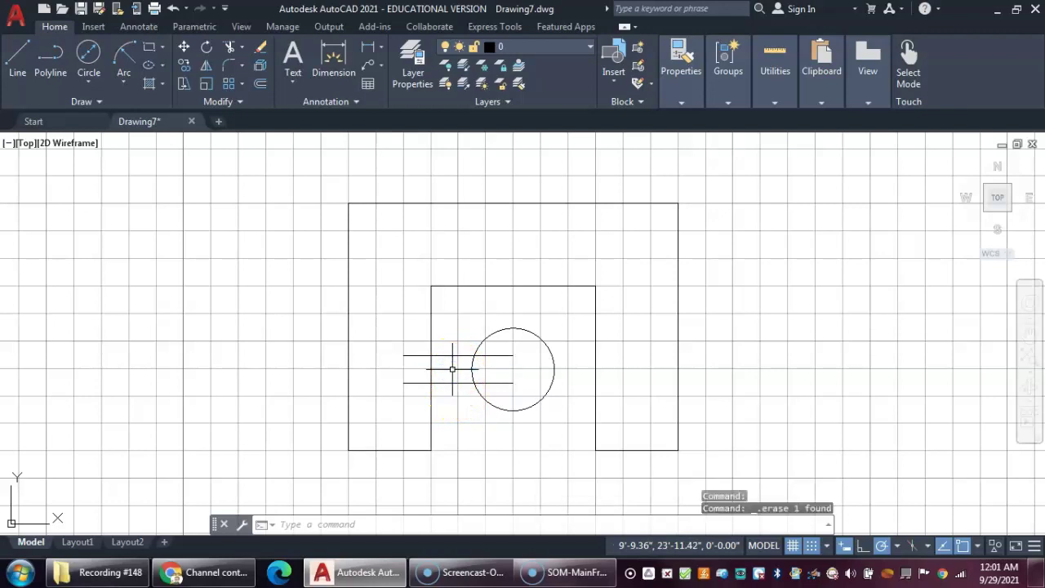
left_click(13, 58)
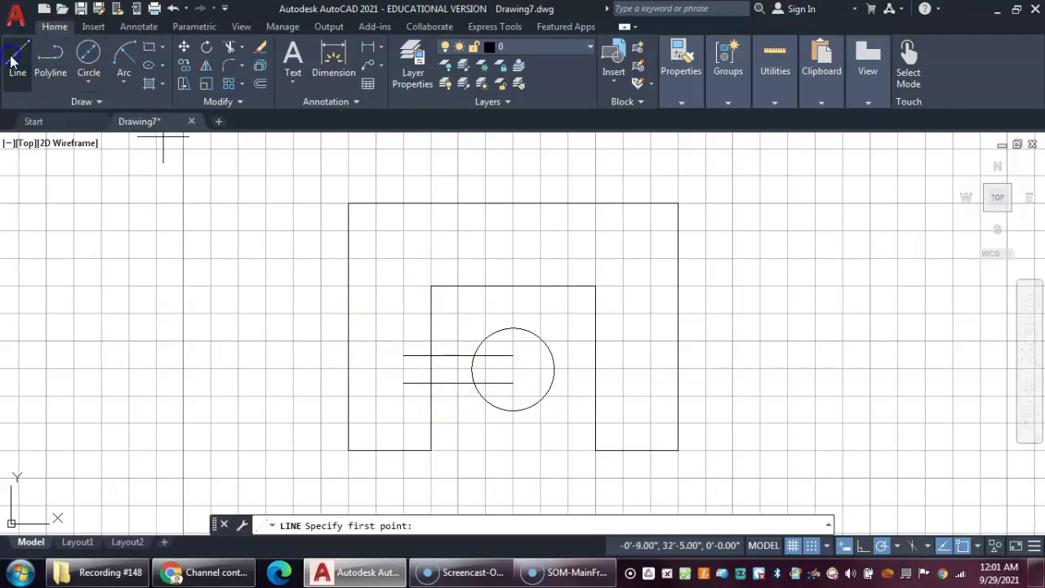
left_click(403, 355)
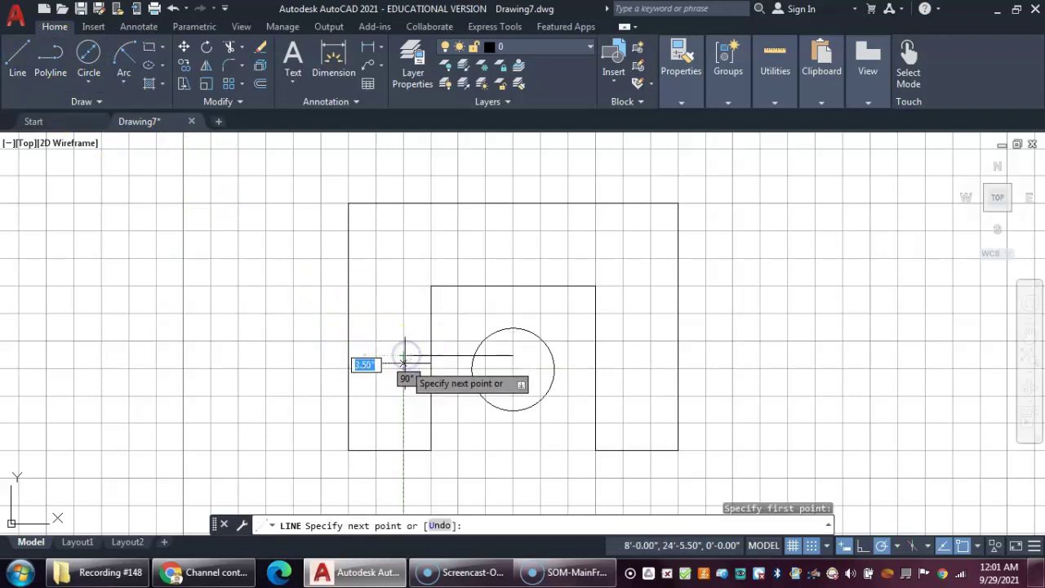
left_click(403, 383)
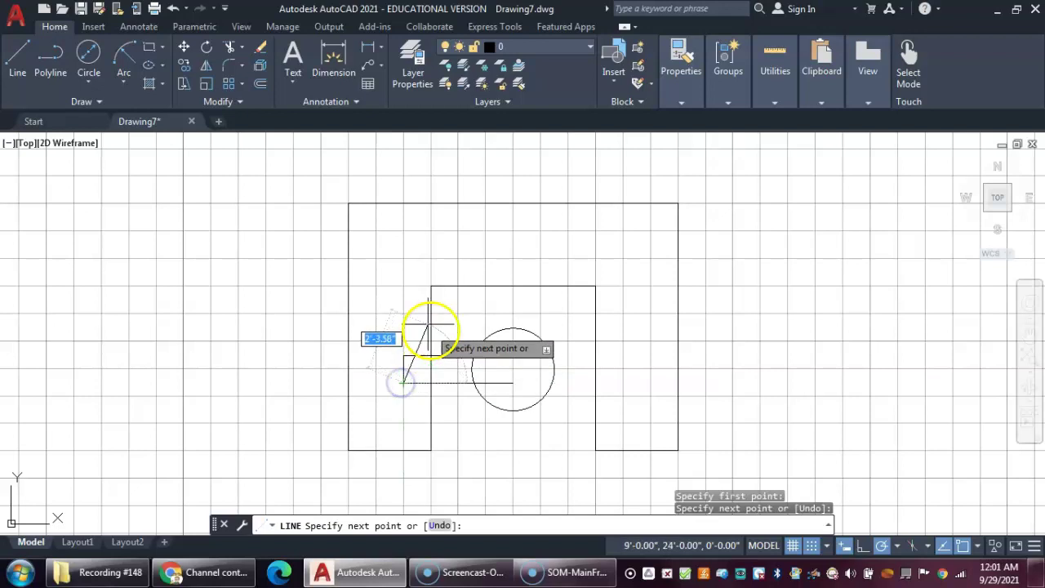
right_click(415, 303)
left_click(431, 309)
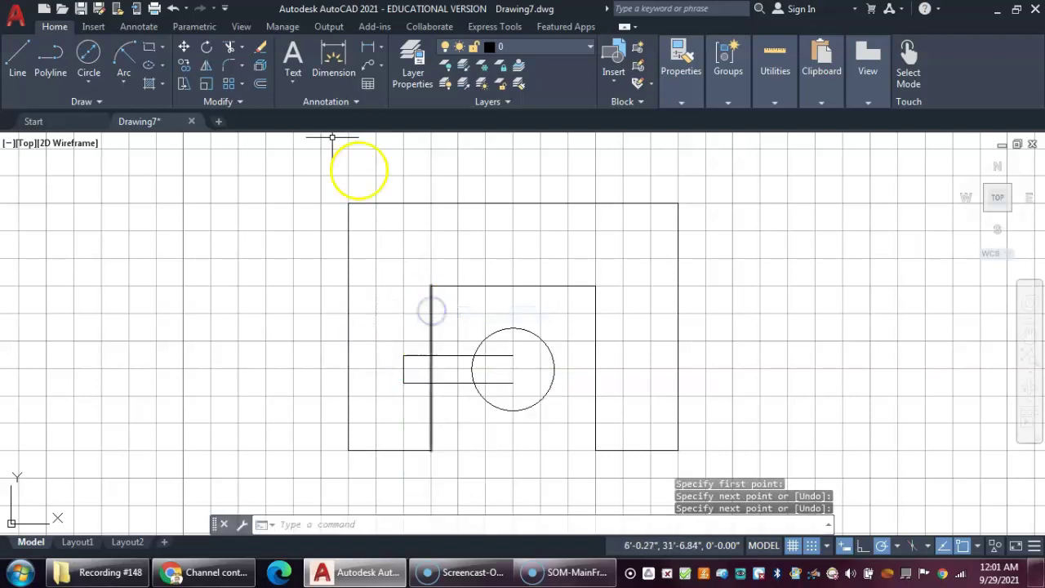
Trim both parallel lines inside the circle and the outline's inner left edge between them.
left_click(228, 46)
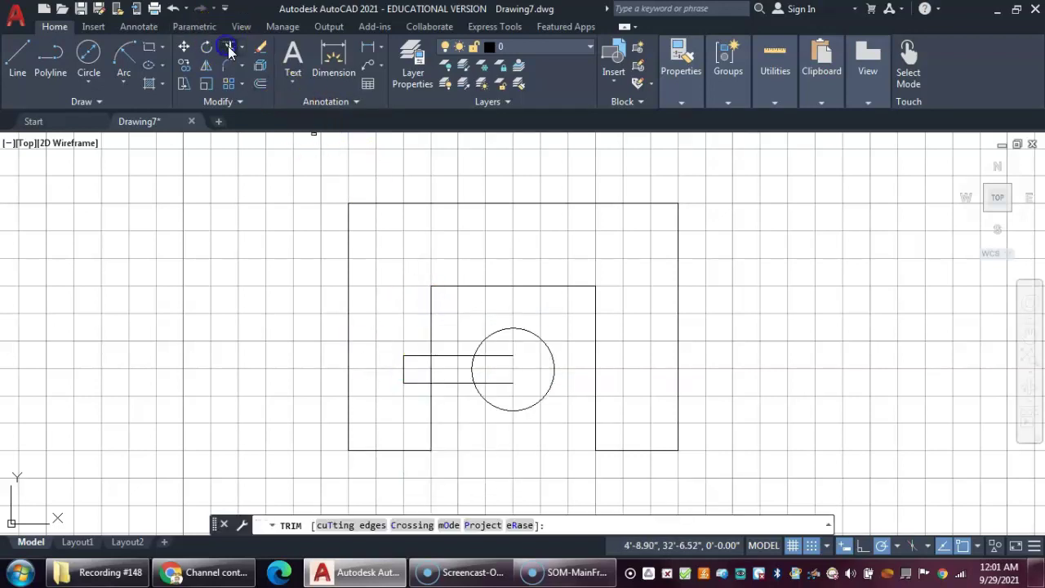
left_click(492, 354)
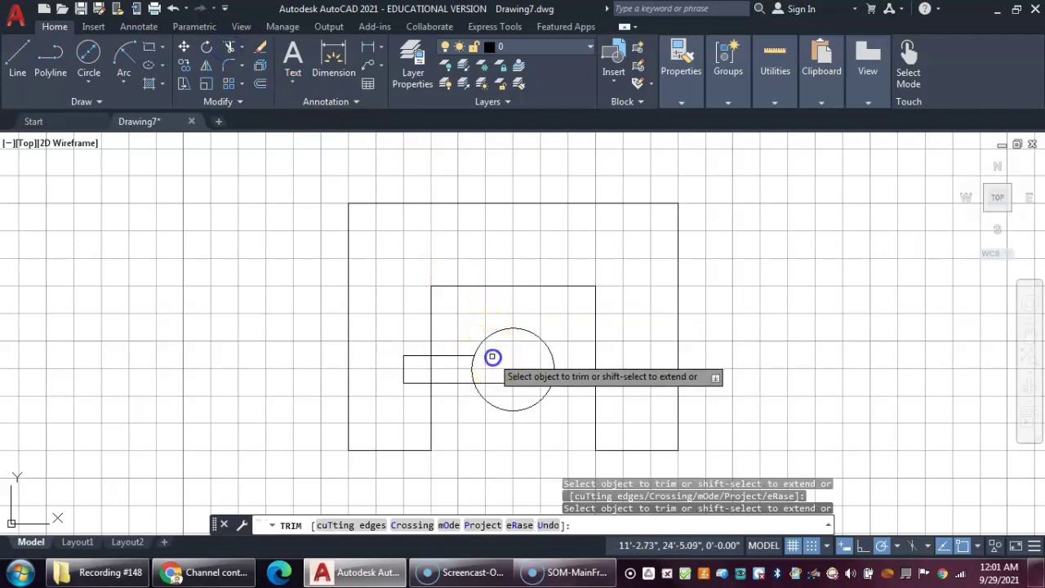
left_click(493, 380)
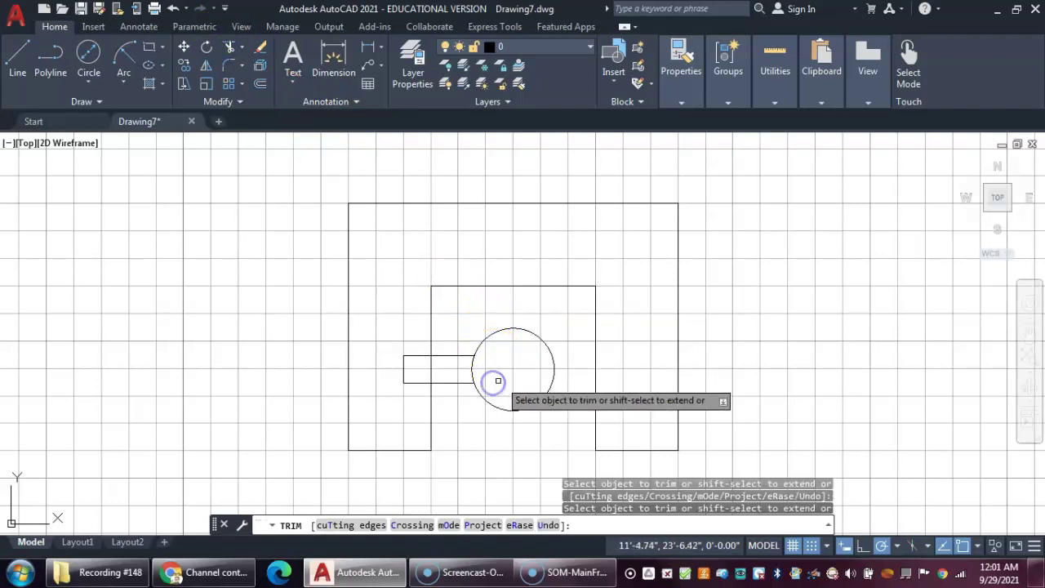
left_click(433, 373)
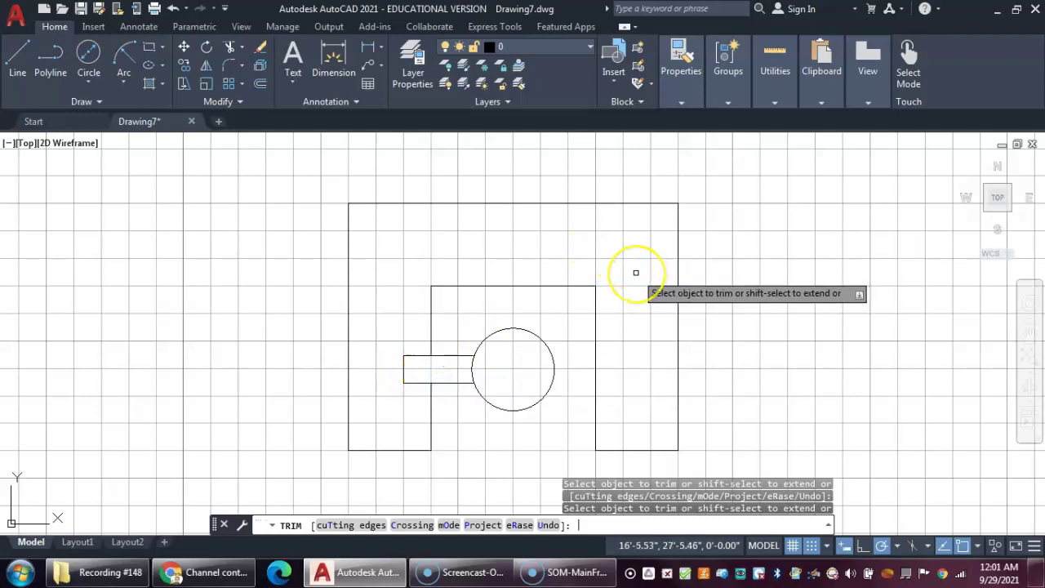
Turn ortho mode on, end the trimming and turn the grid display off.
key("F8")
key("Escape")
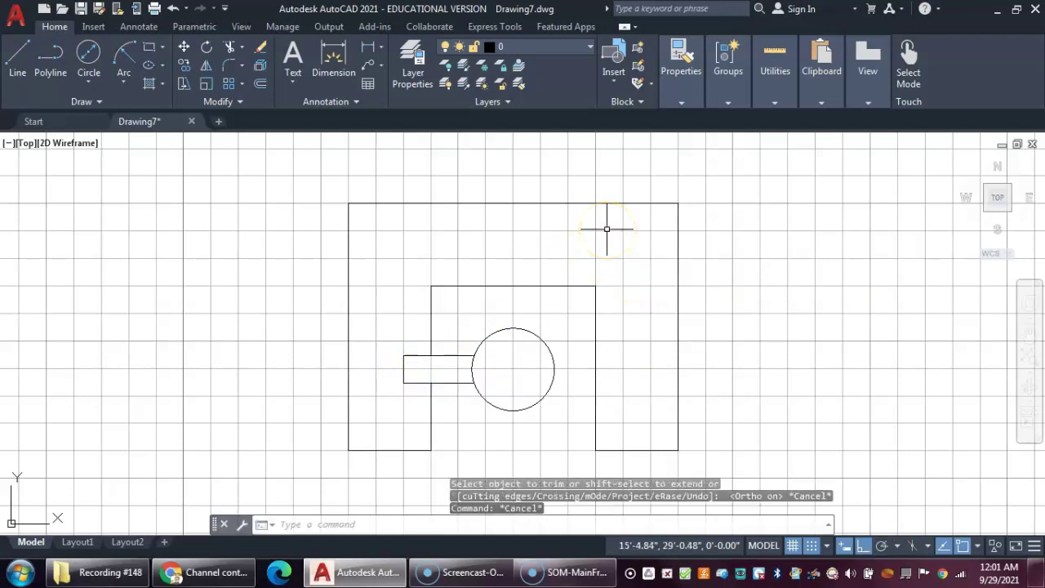
key("F7")
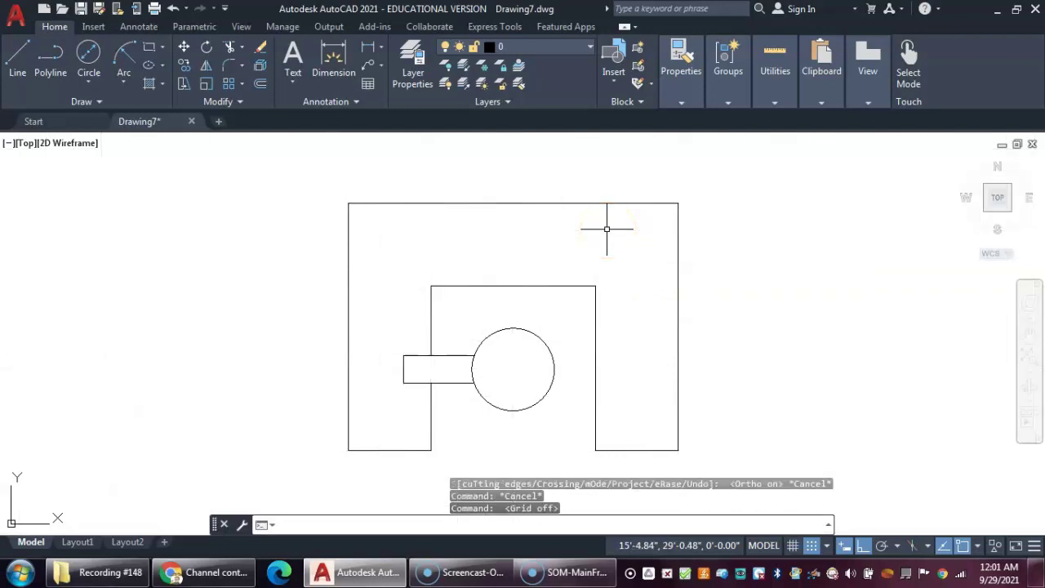
scroll(733, 421, "down", 2)
mouse_move(733, 421)
middle_mouse_down()
mouse_move(735, 389)
mouse_move(629, 342)
mouse_move(618, 341)
mouse_move(606, 370)
middle_mouse_up()
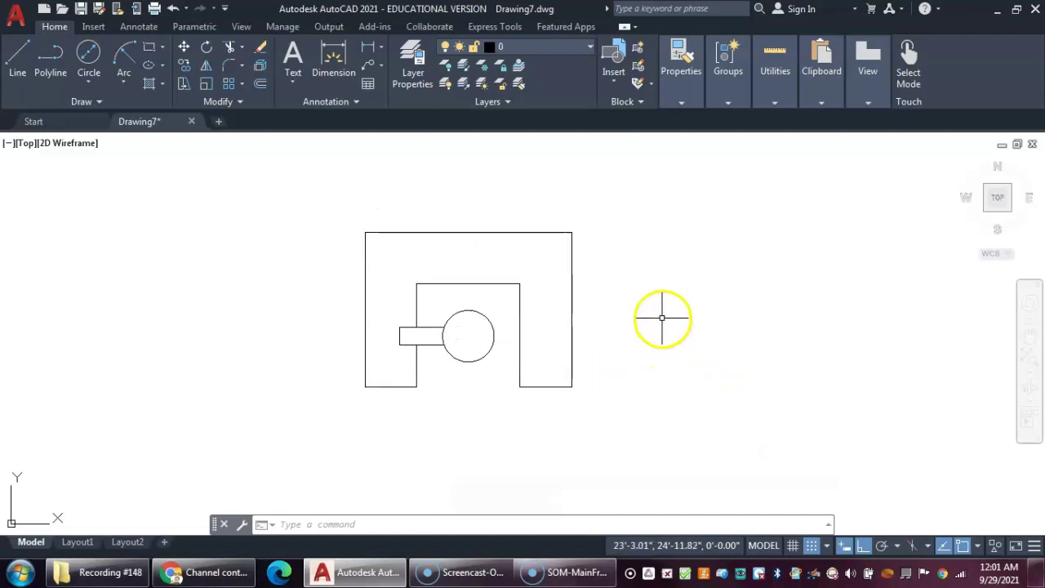
scroll(656, 235, "down", 2)
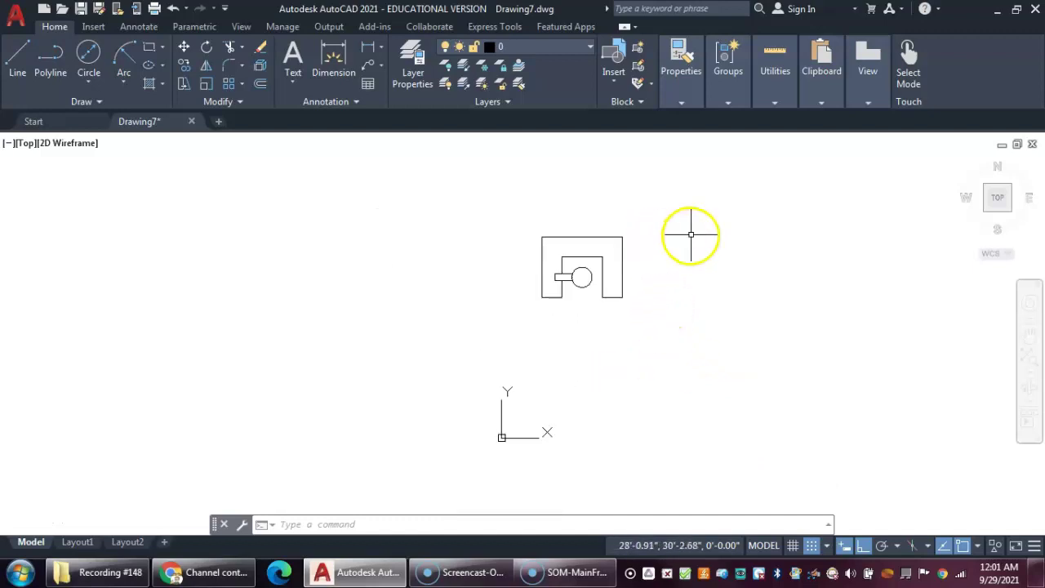
left_click(617, 556)
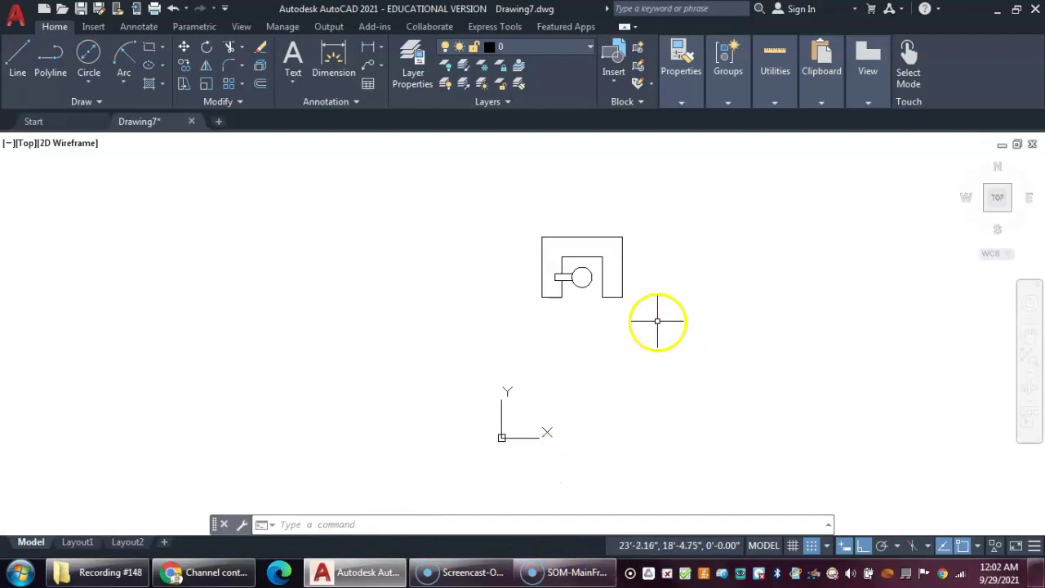
middle_click_drag(646, 348, 526, 347)
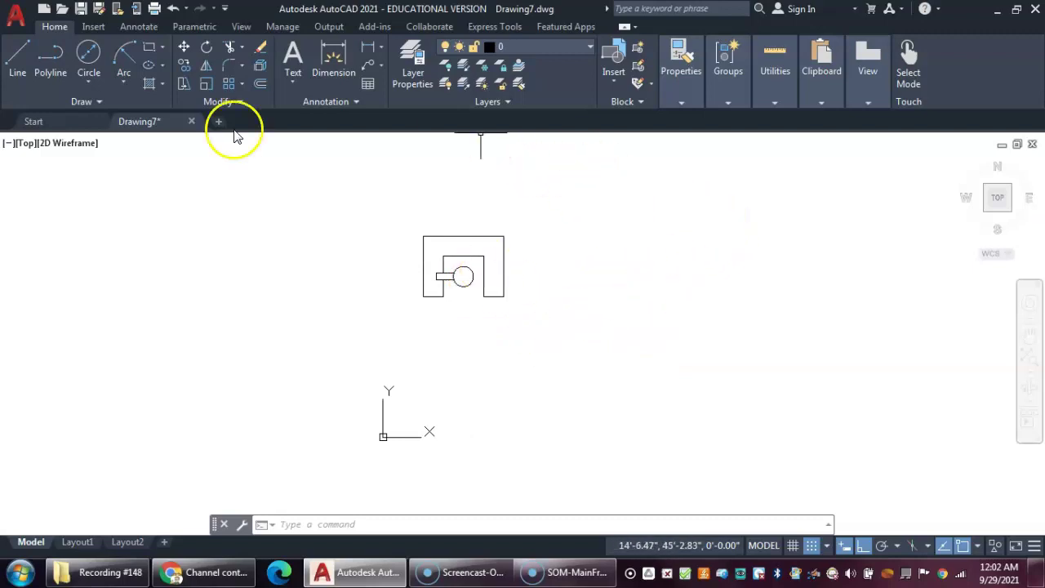
left_click(19, 59)
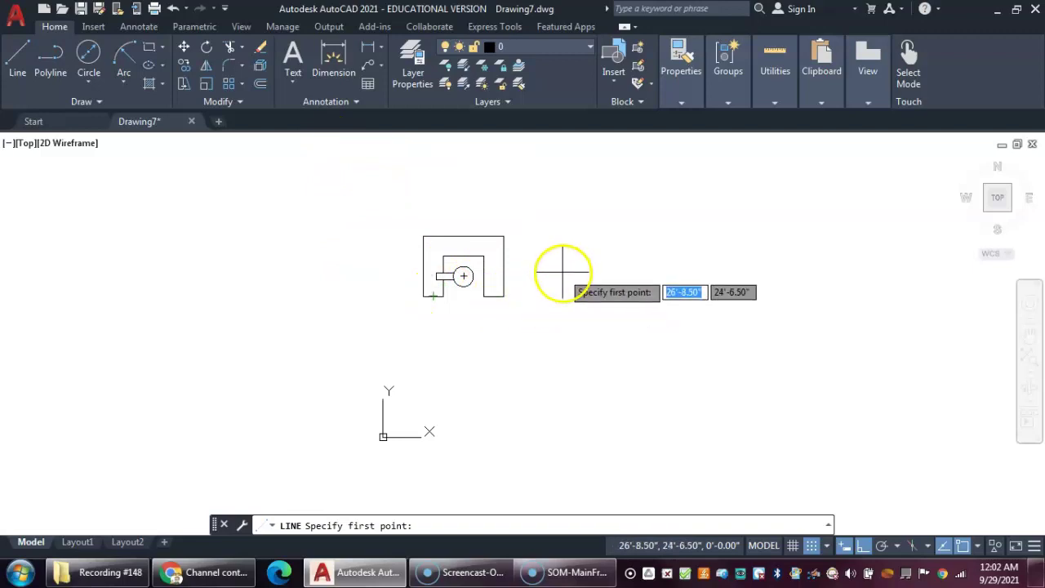
key("Escape")
key("Escape")
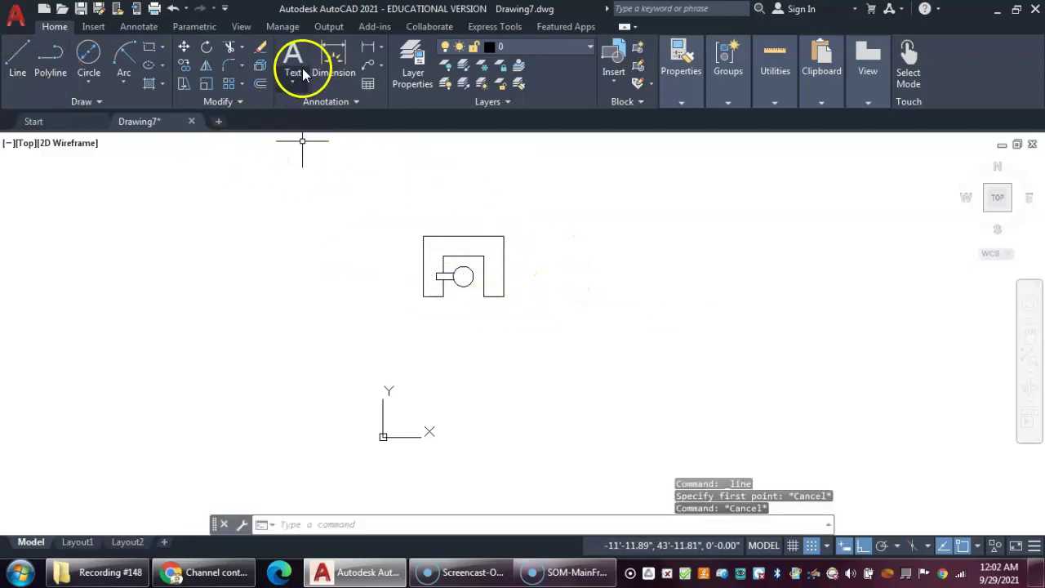
Offset the U-shaped outline's outer right edge 2' to the outside.
left_click(260, 84)
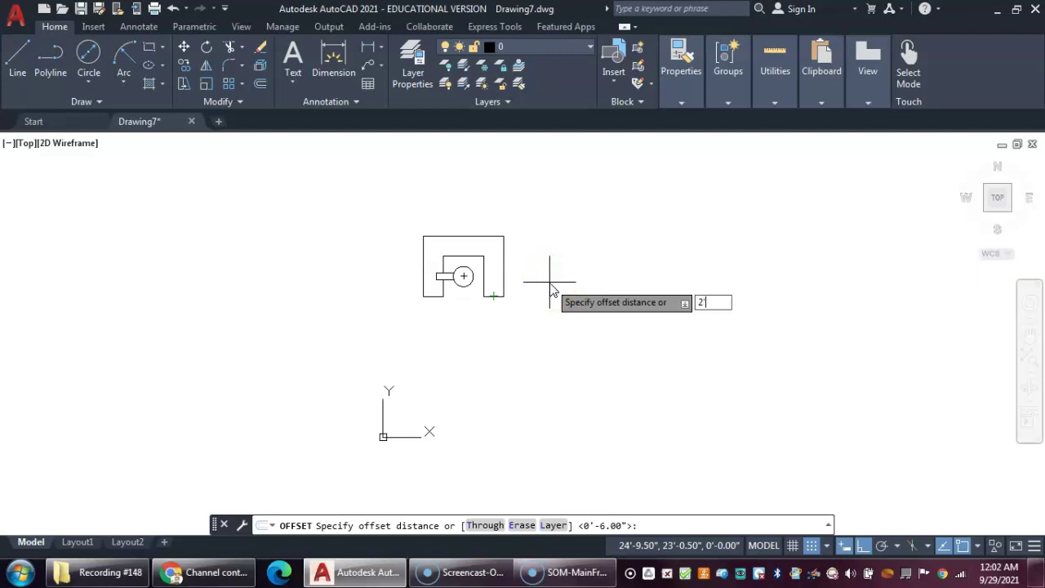
key("Return")
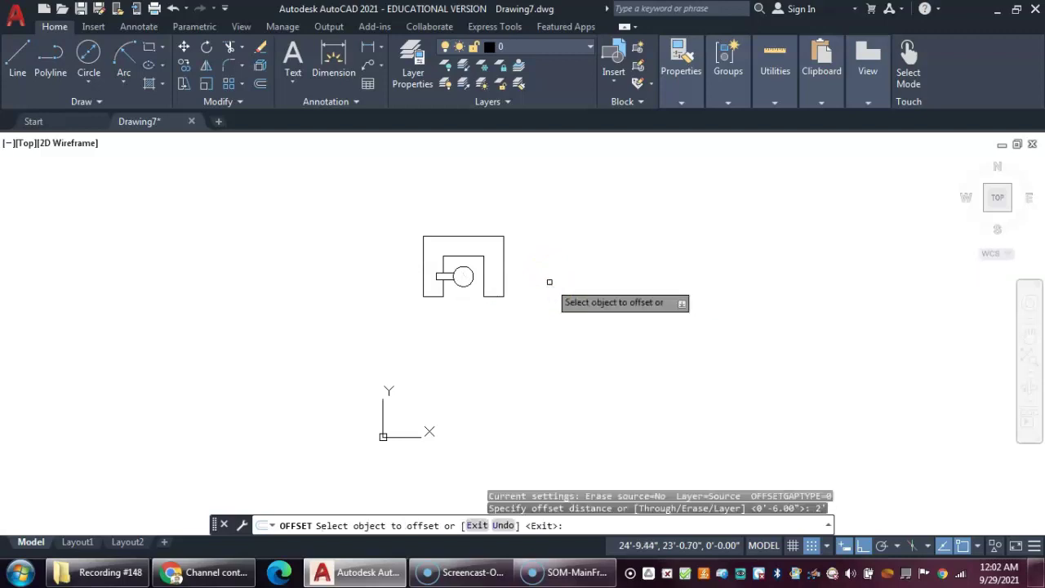
left_click(504, 284)
left_click(541, 279)
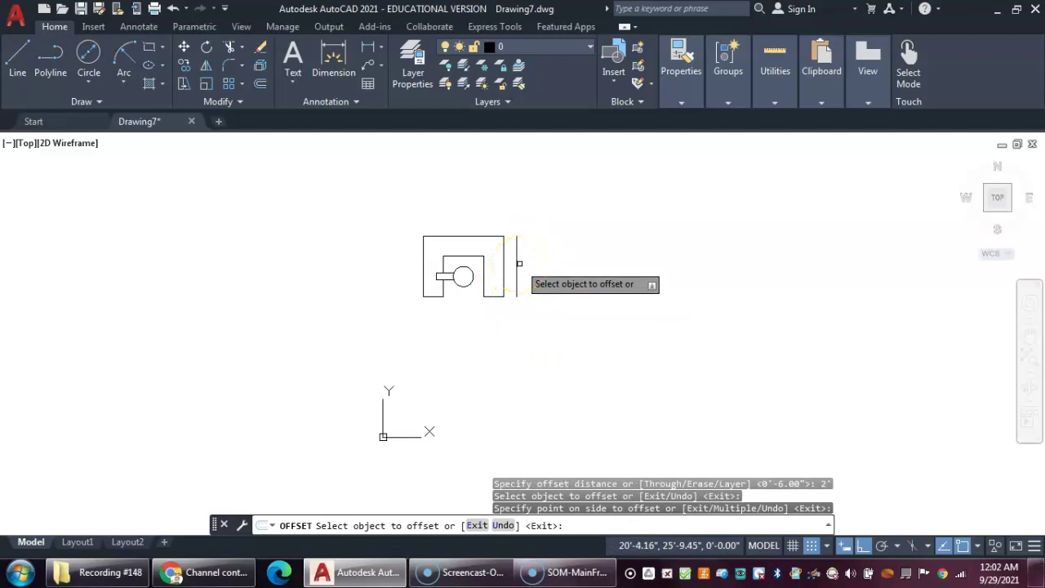
left_click(446, 449)
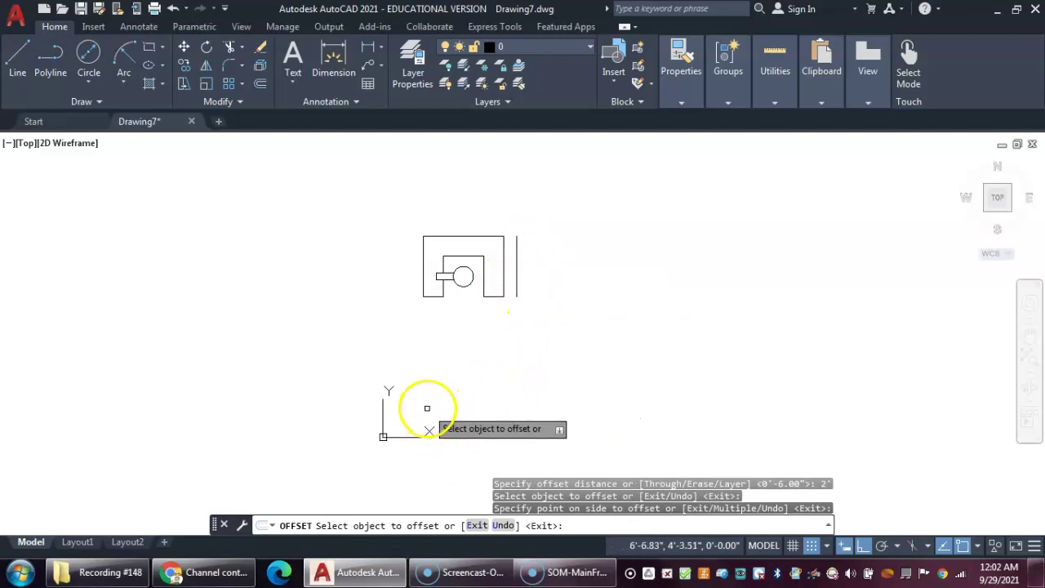
Offset the bottom edge of the outline's right leg downward by 3".
left_click(494, 296)
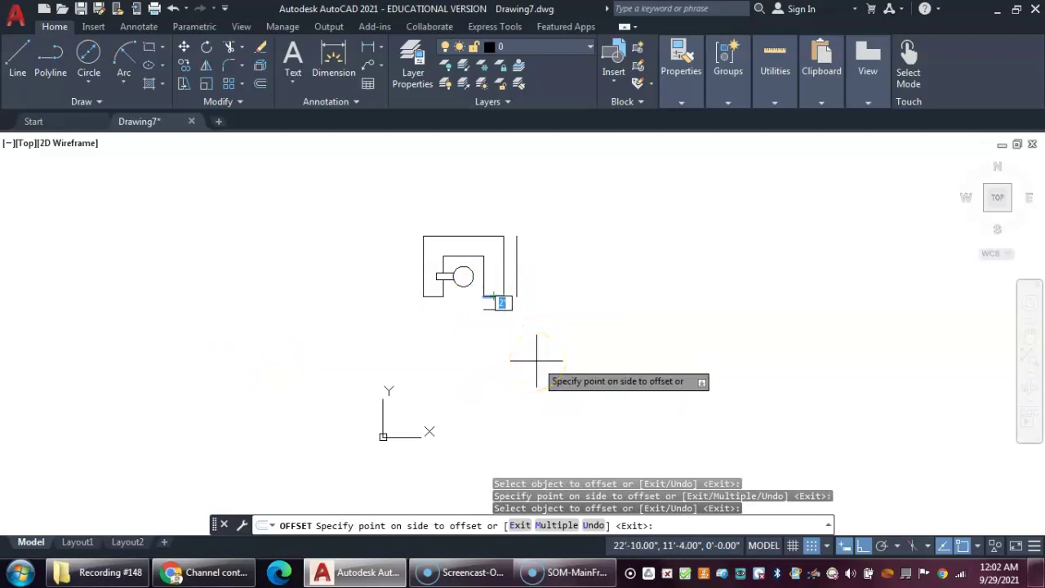
type("3")
key("Return")
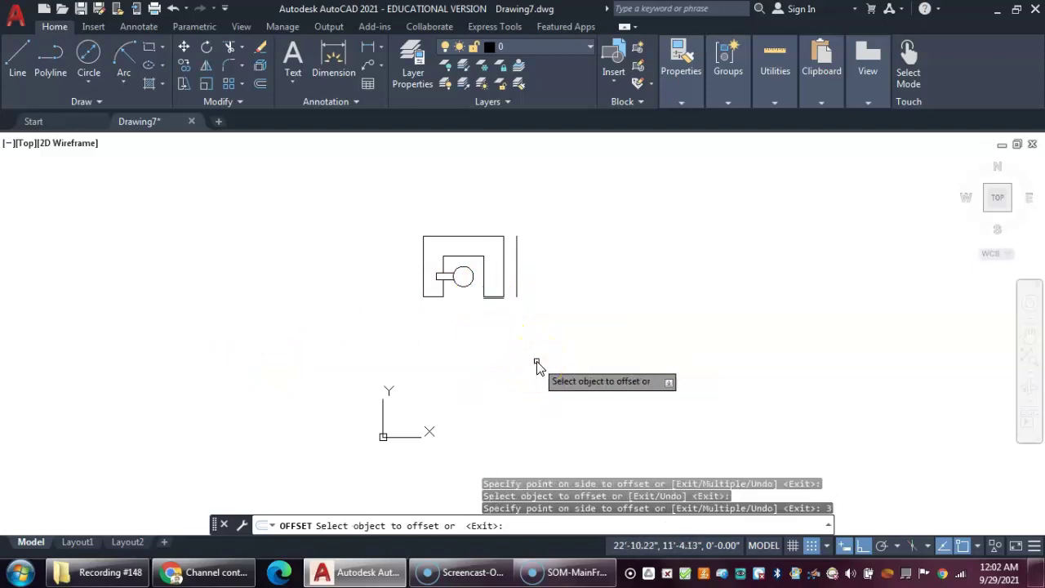
Offset the bottom edge of the outline's right leg 3' downward and end the Offset command.
scroll(465, 368, "up", 4)
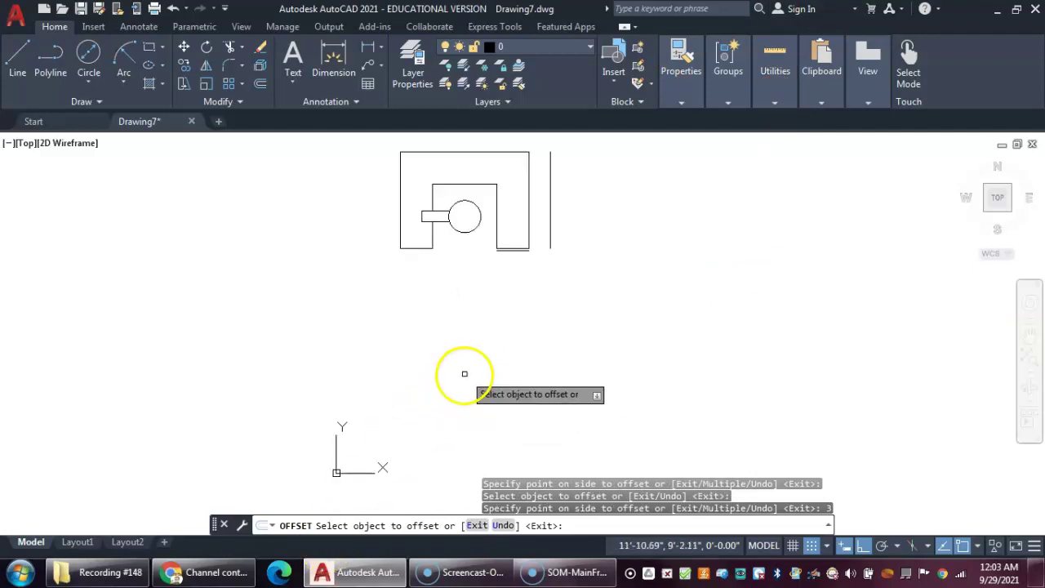
scroll(556, 264, "down", 3)
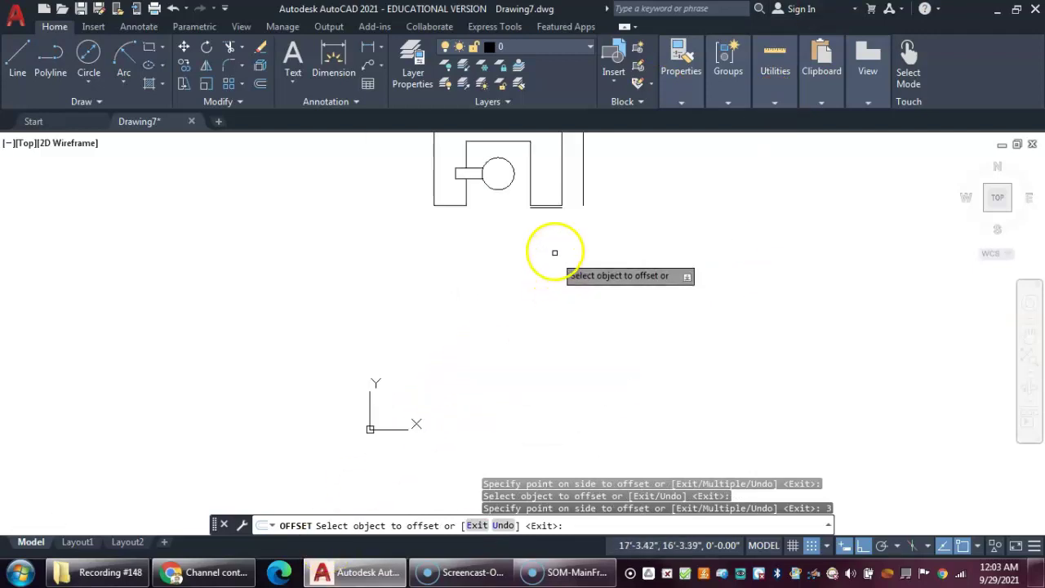
left_click(546, 204)
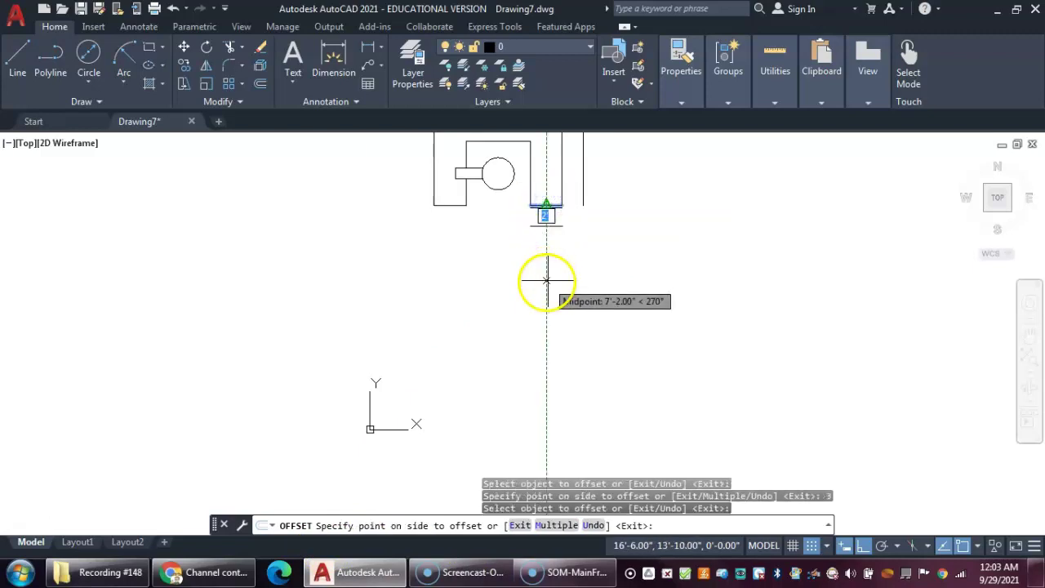
scroll(545, 269, "up", 3)
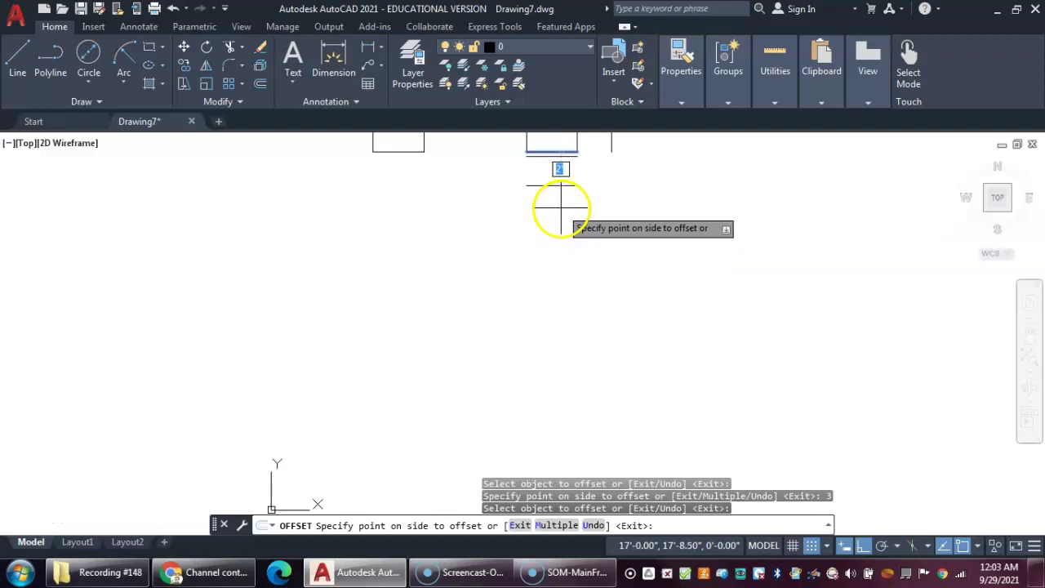
scroll(560, 210, "down", 2)
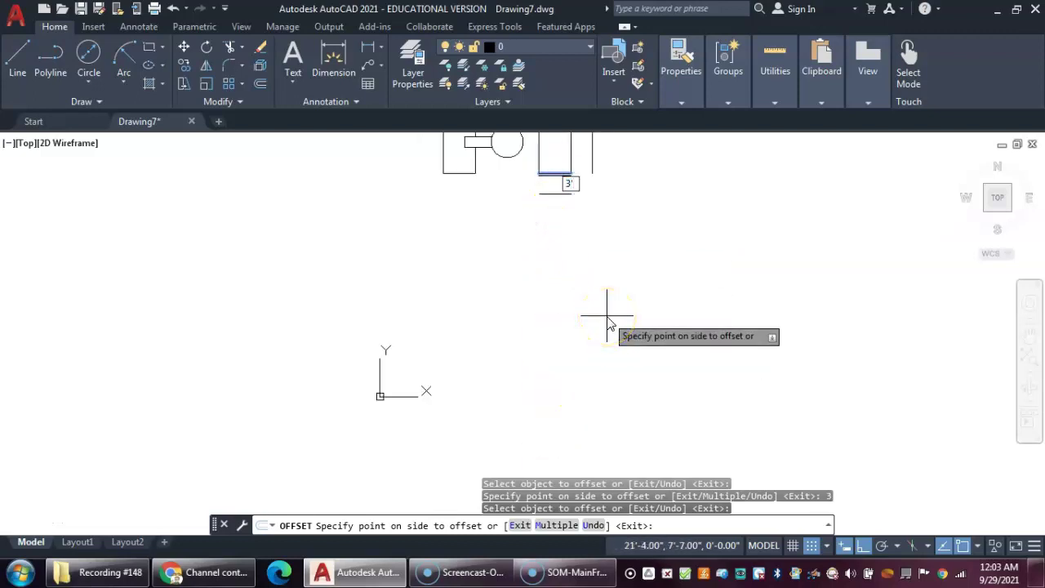
left_click(607, 315)
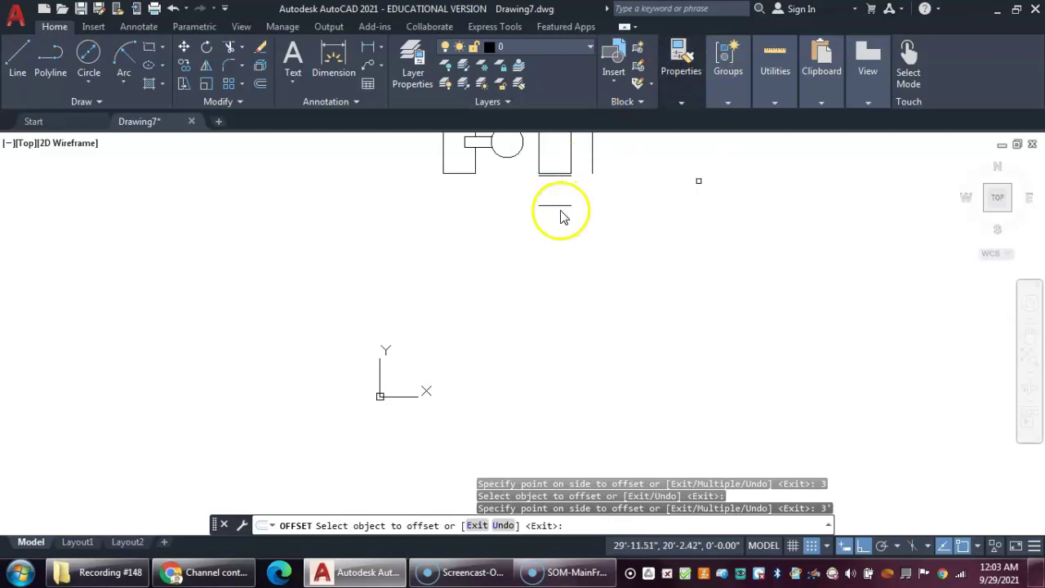
mouse_move(751, 91)
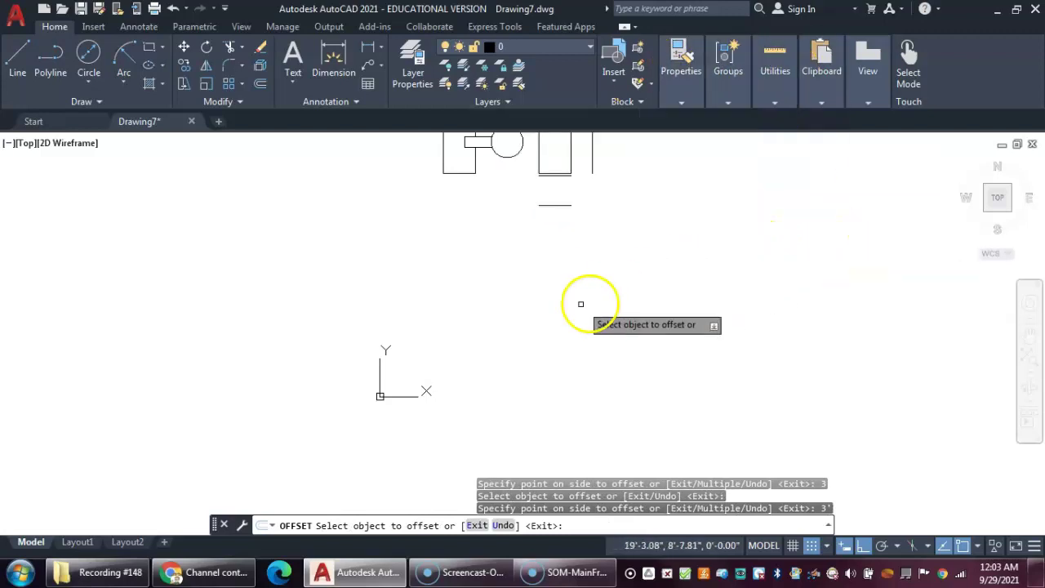
scroll(560, 226, "down", 1)
middle_click_drag(741, 221, 620, 273)
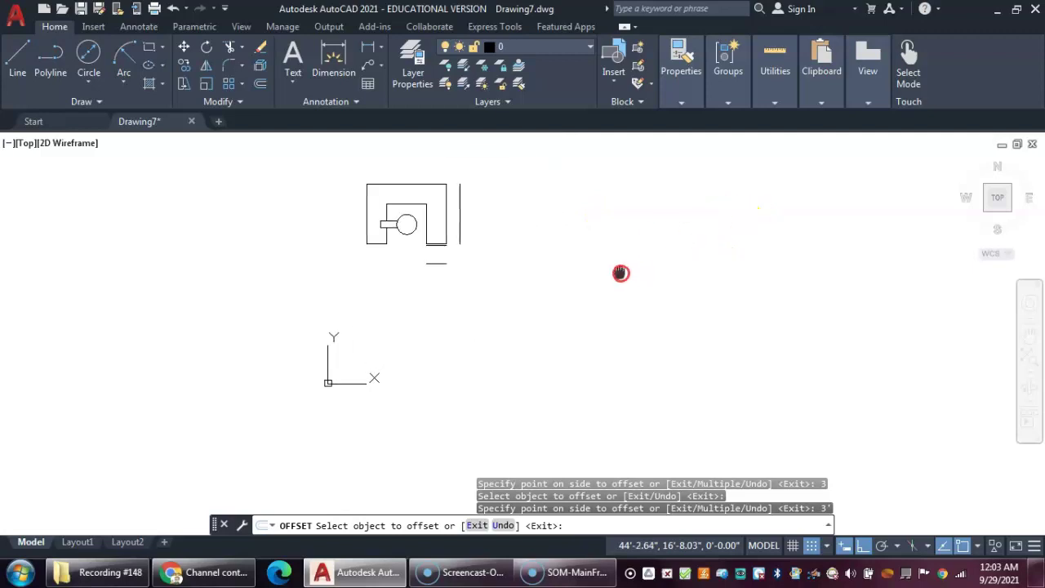
key("Escape")
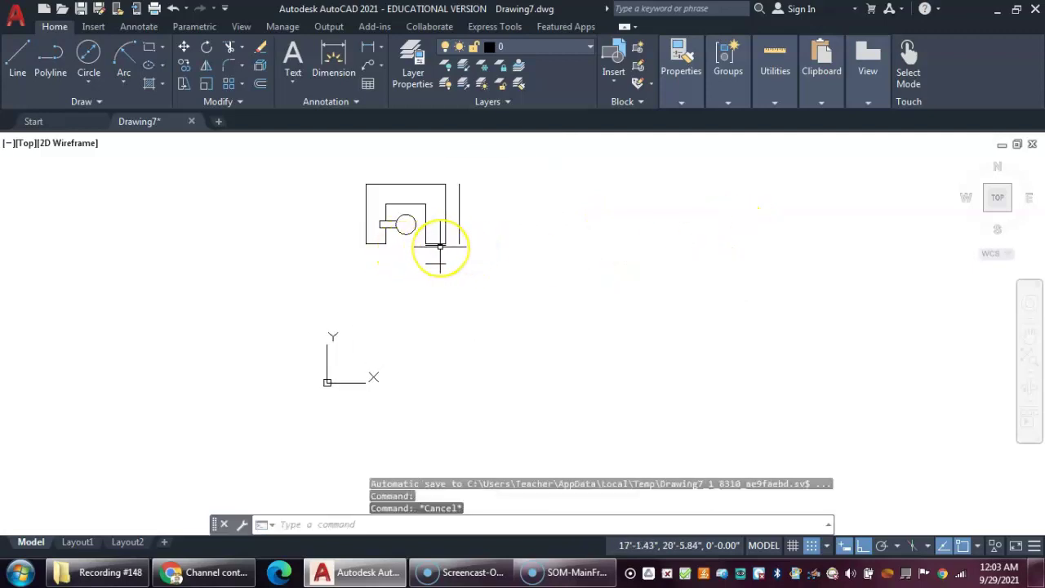
Delete the stray line lying 3" below the right leg's bottom edge.
scroll(438, 249, "up", 3)
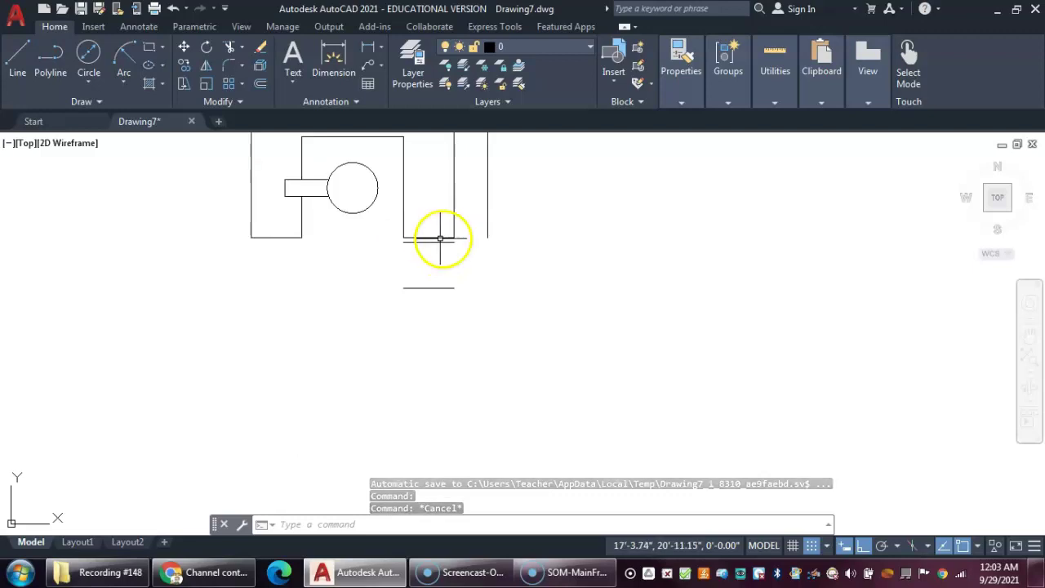
left_click(428, 242)
key("Delete")
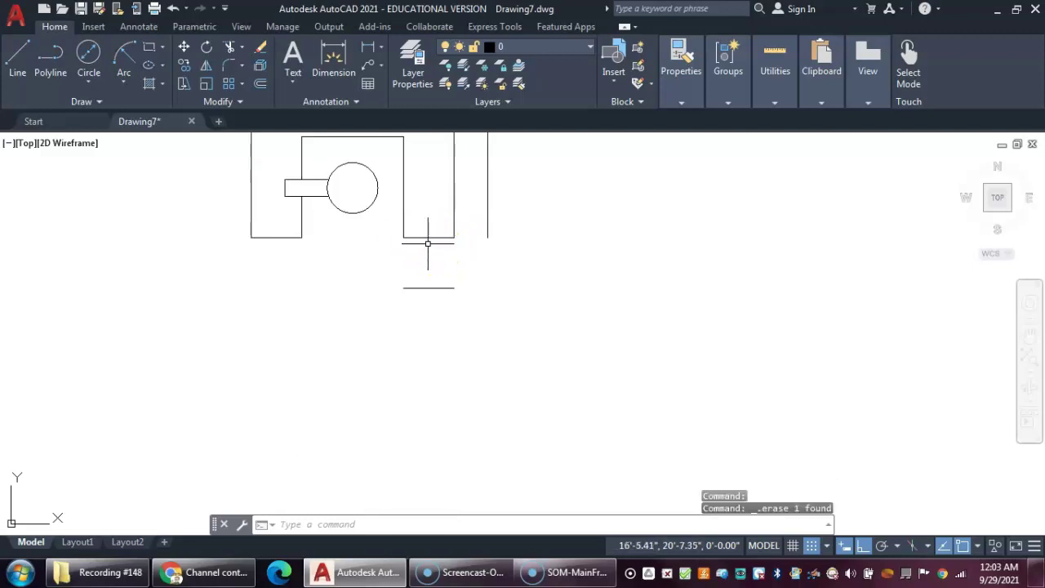
Mirror the U-shaped outline with its circle and bar about the vertical offset line, keeping the source objects.
scroll(428, 259, "down", 3)
scroll(428, 260, "down", 2)
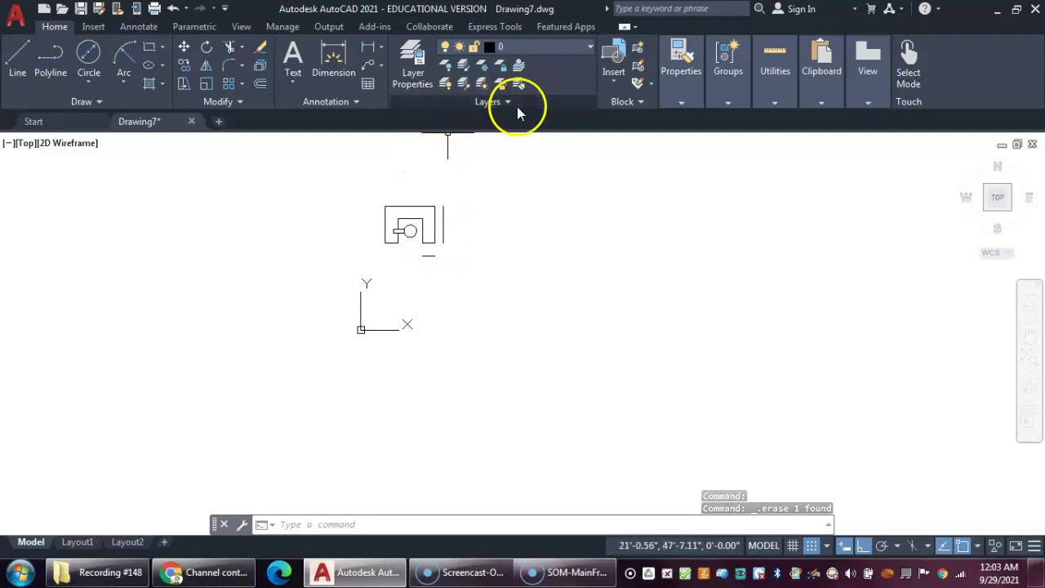
left_click(206, 68)
left_click(364, 192)
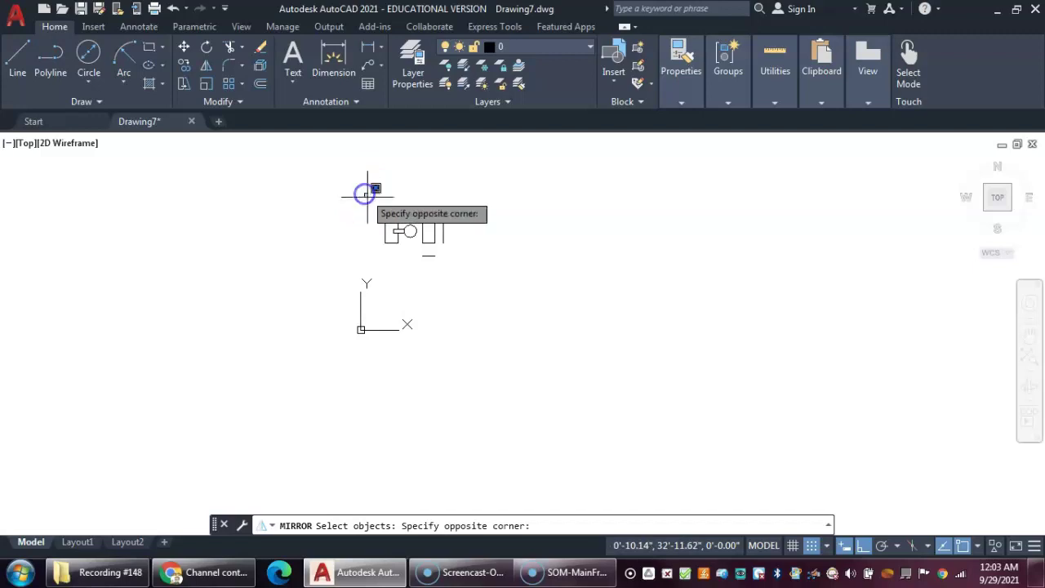
left_click(439, 247)
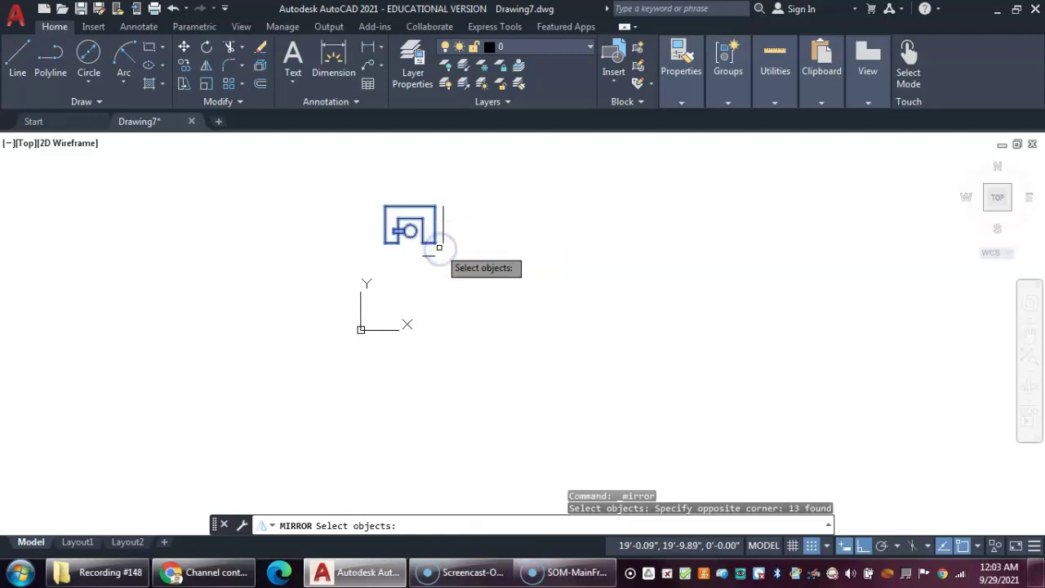
key("Return")
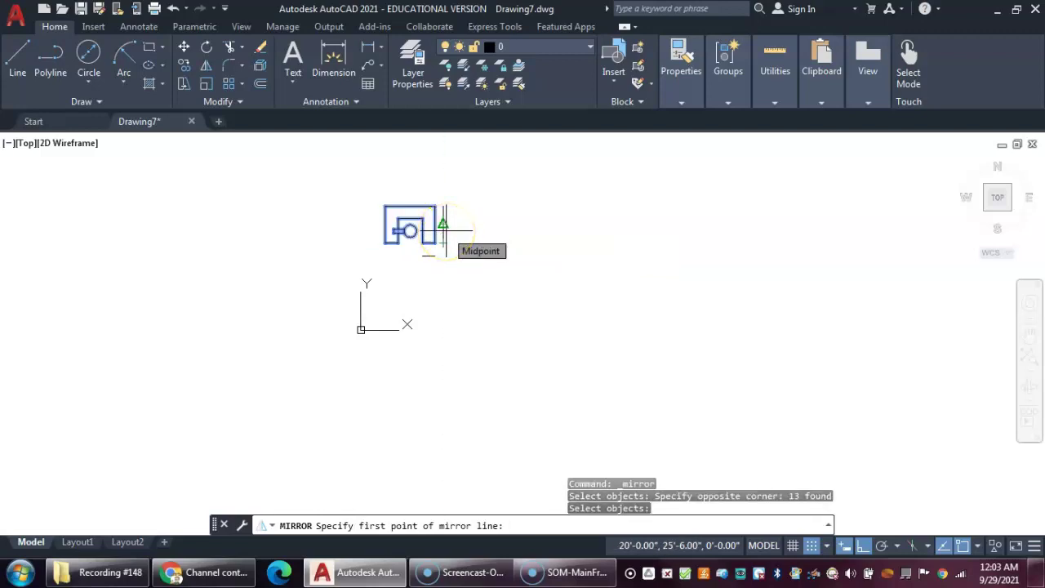
left_click(443, 240)
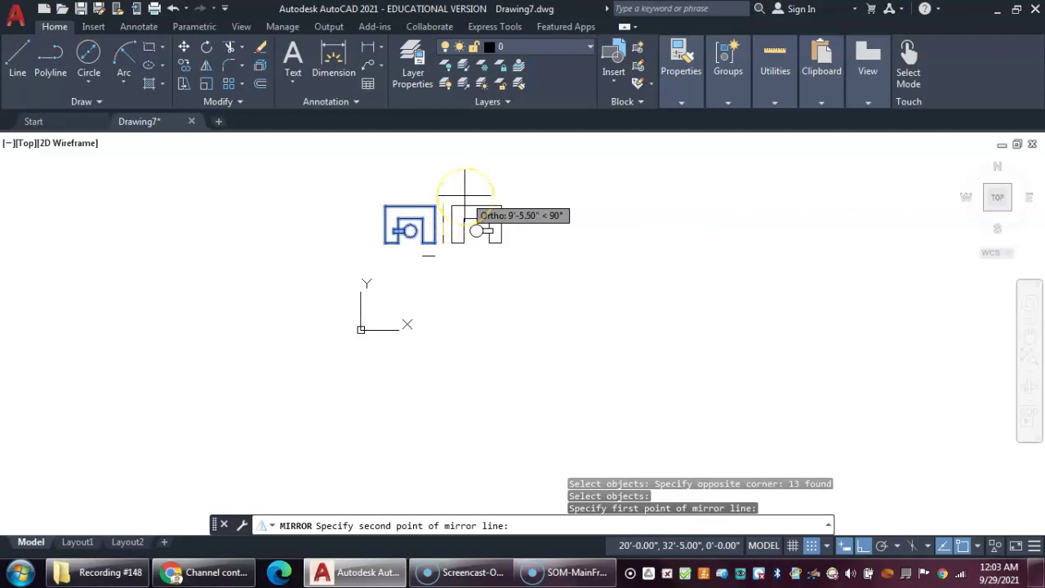
left_click(464, 195)
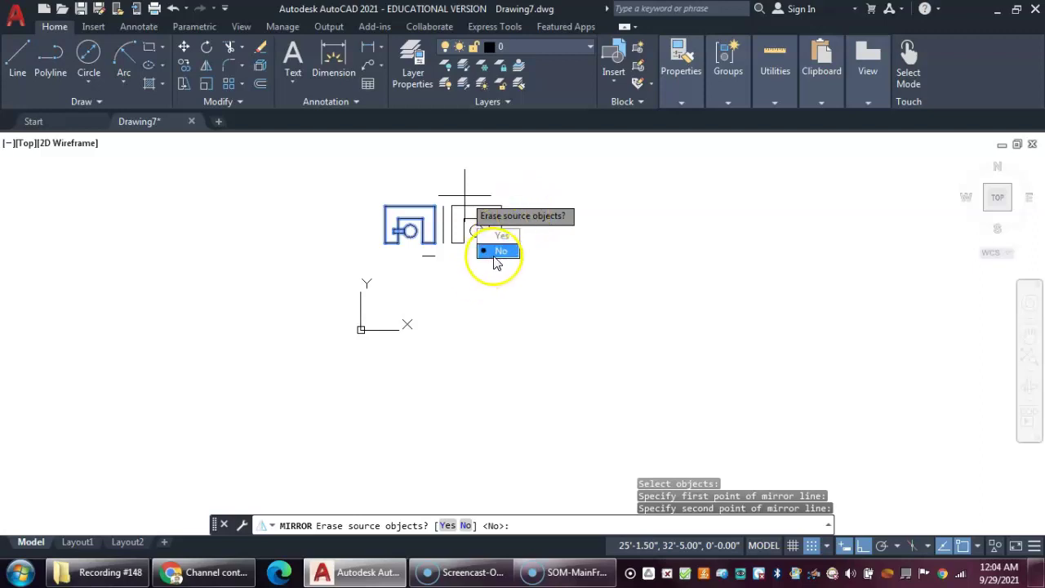
key("Return")
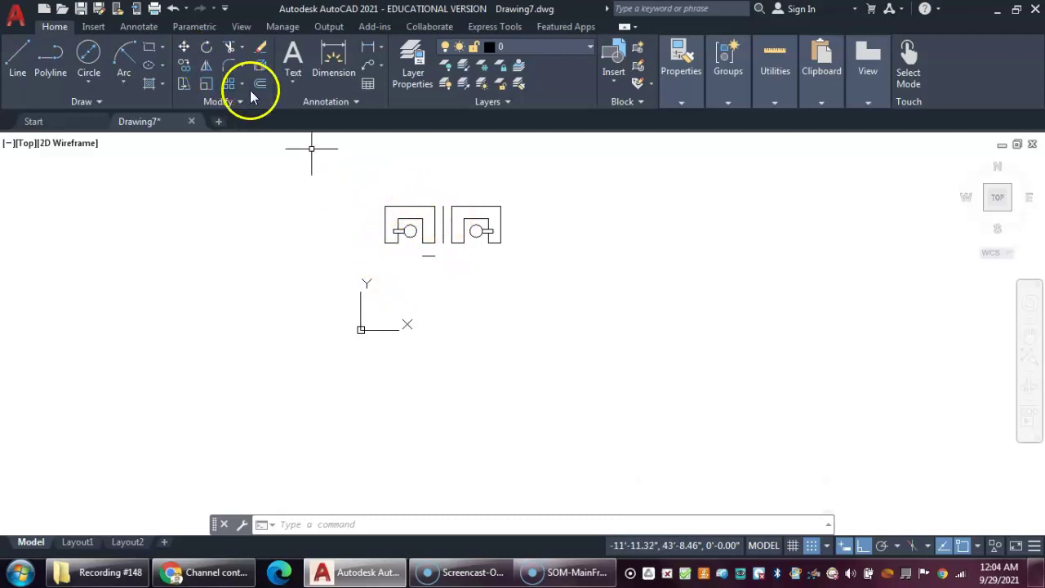
Mirror both units and the vertical line between them about a horizontal axis through the short line below, keeping the source objects.
left_click(207, 67)
left_click(363, 198)
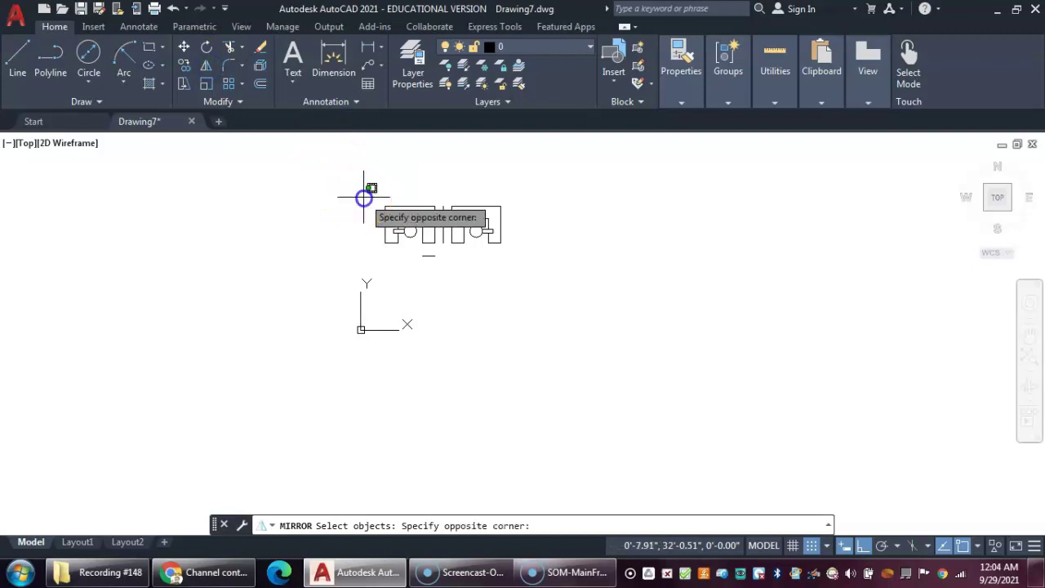
left_click(517, 250)
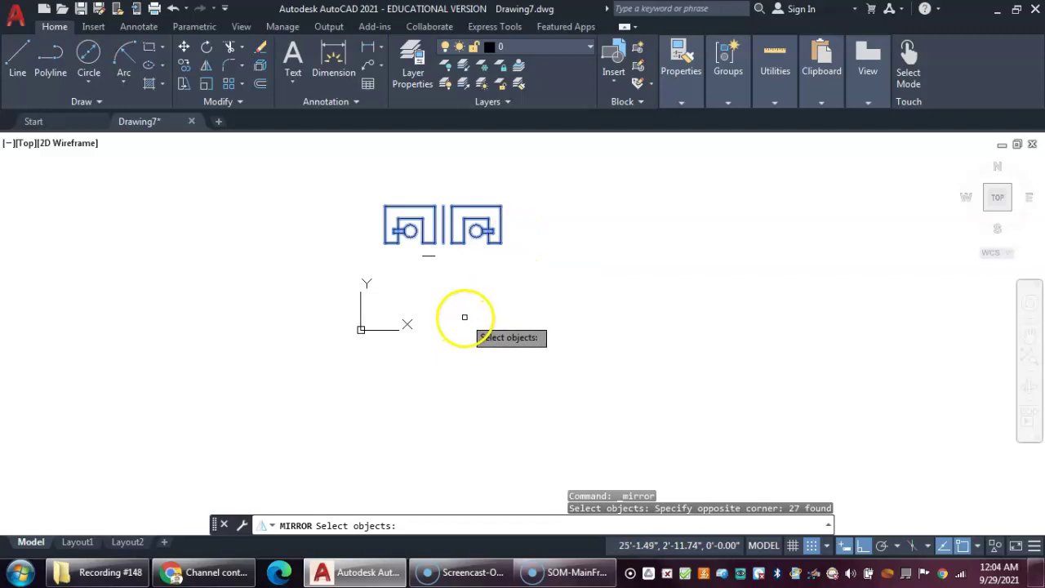
key("Return")
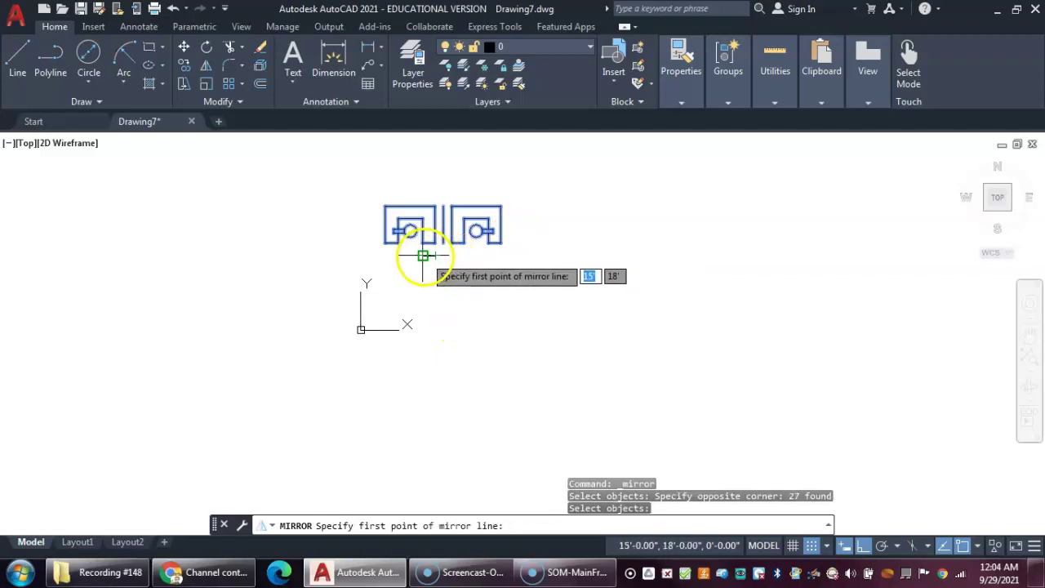
left_click(428, 257)
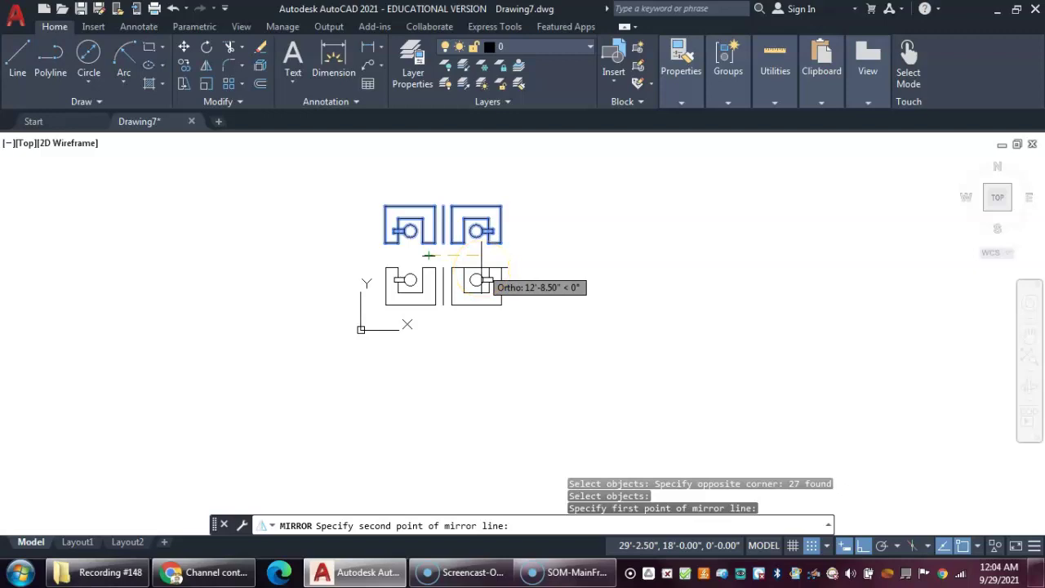
left_click(563, 263)
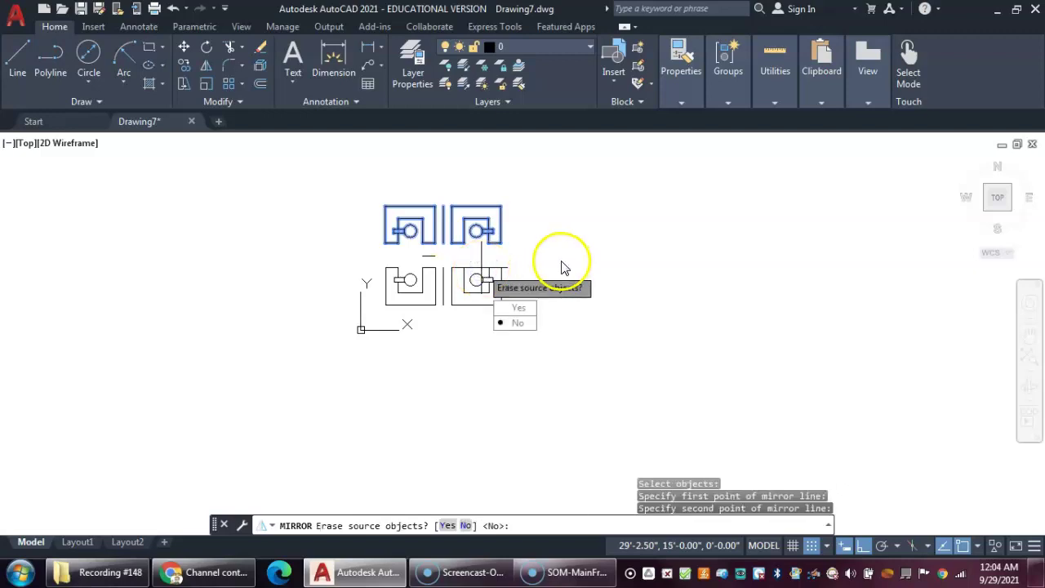
key("Return")
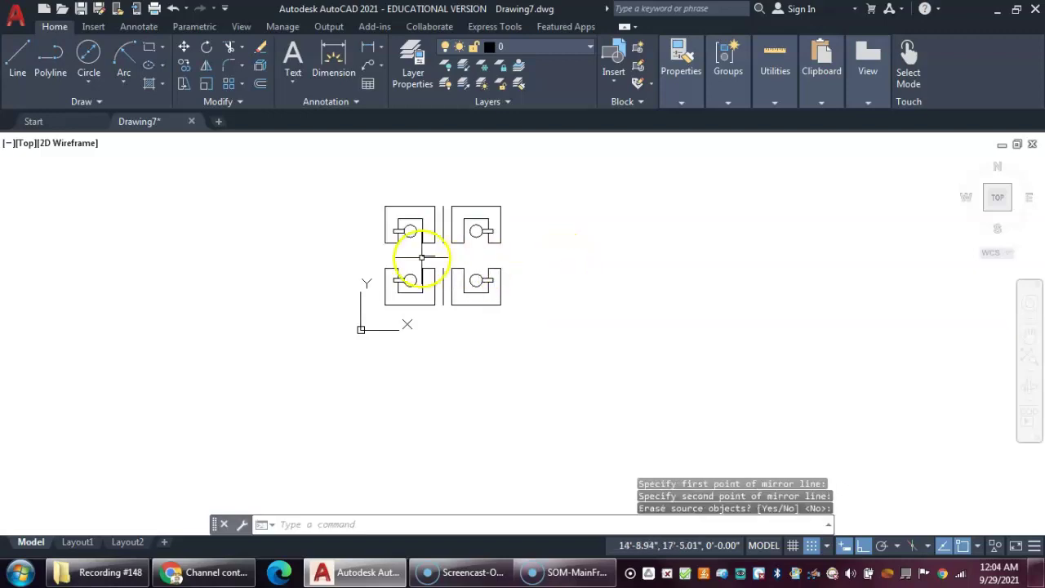
Delete the short horizontal mirror line and both vertical lines between the units.
scroll(419, 256, "up", 3)
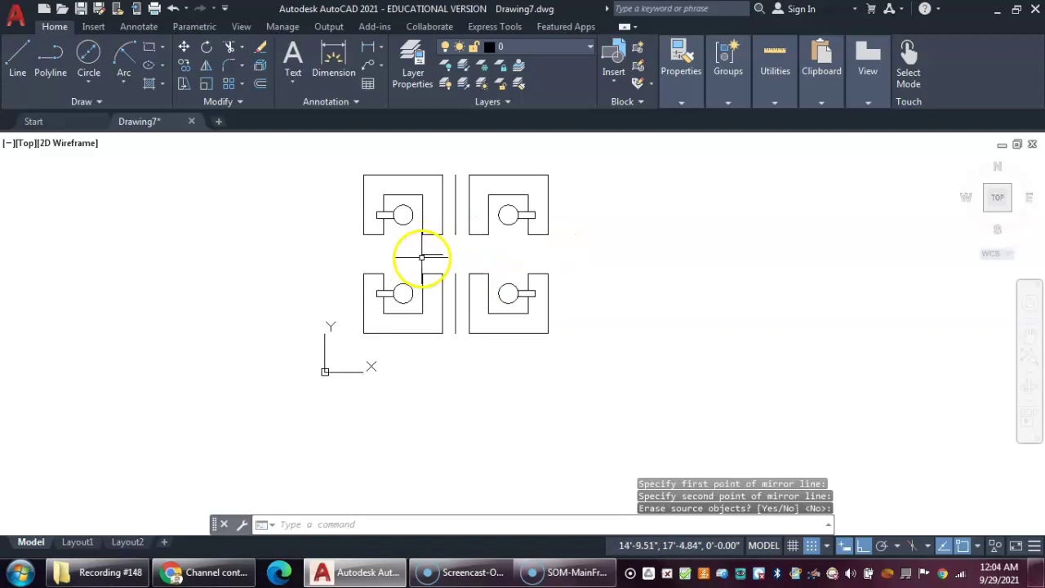
left_click(455, 219)
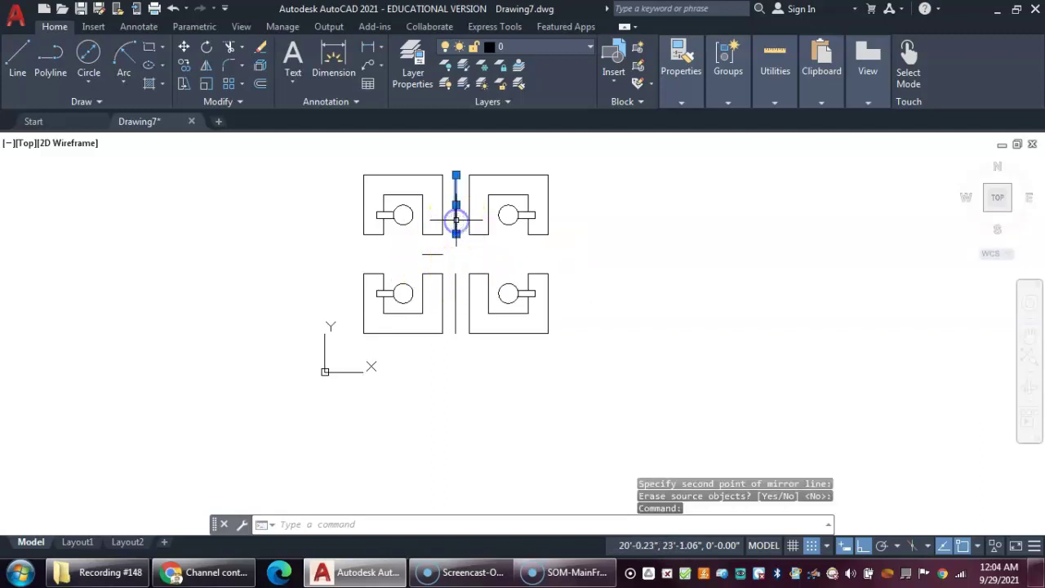
key("Delete")
left_click(433, 254)
key("Delete")
left_click(457, 310)
key("Delete")
Save the drawing in the CAD124 folder as MANFCELL-FLast, in AutoCAD 2018 Drawing format.
scroll(455, 309, "down", 2)
scroll(396, 292, "up", 2)
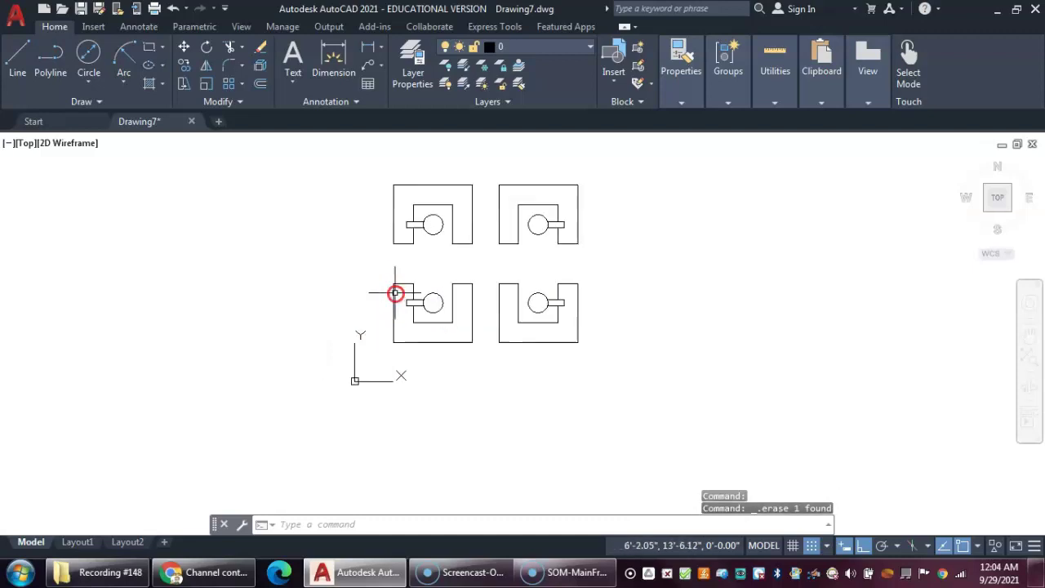
middle_click_drag(354, 261, 335, 313)
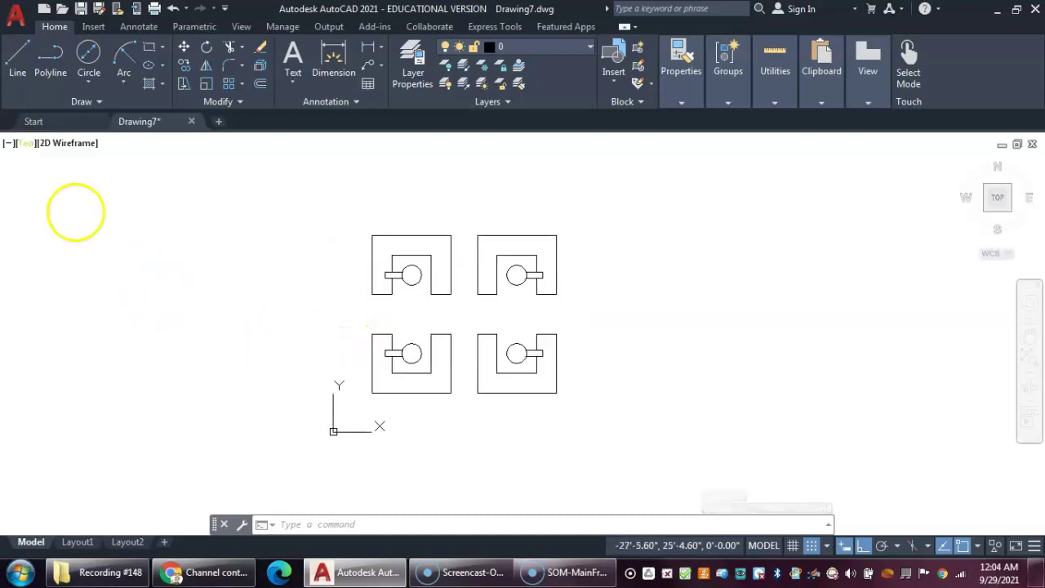
left_click(12, 26)
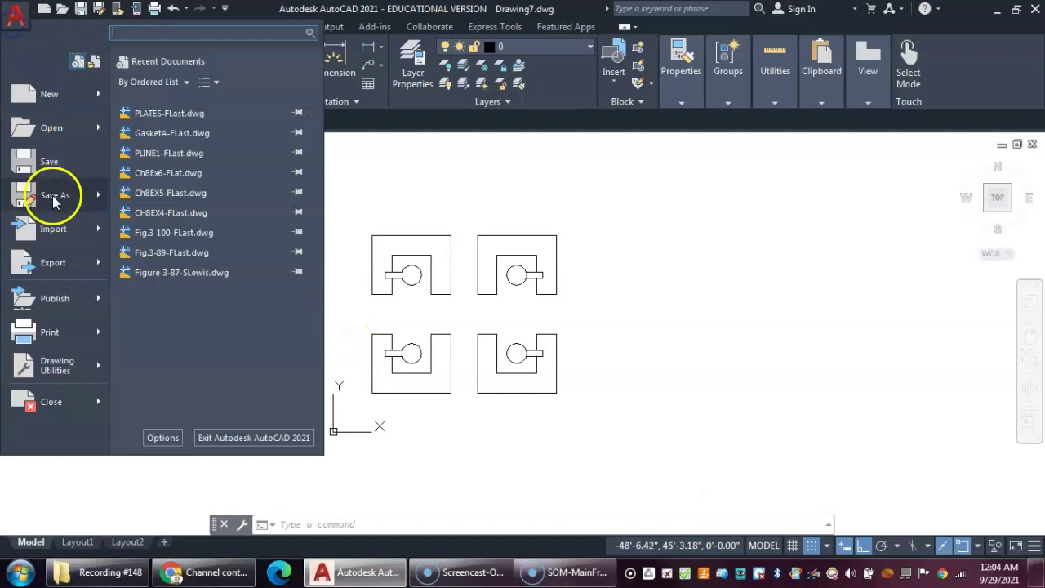
left_click(70, 202)
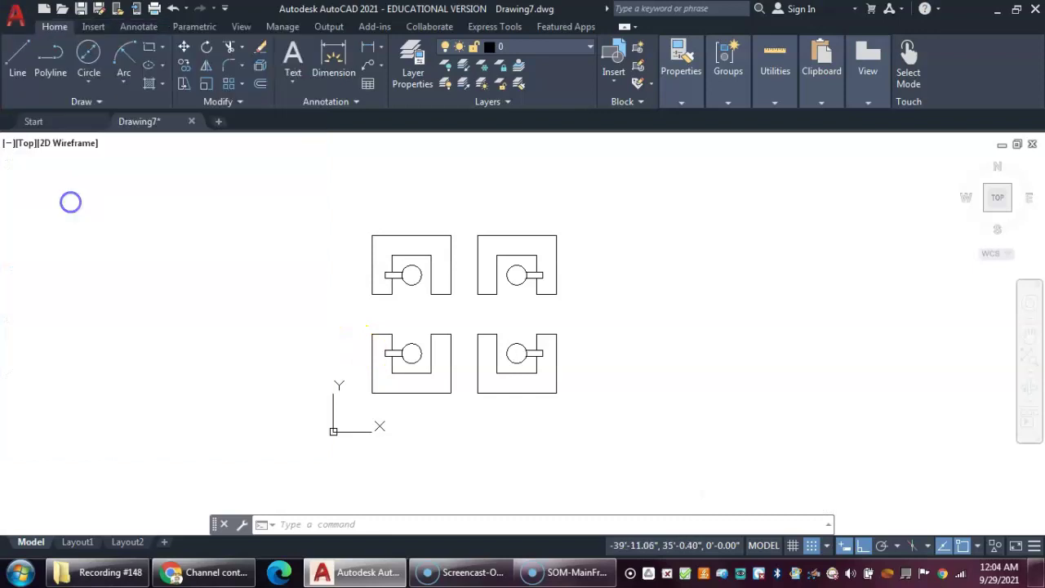
mouse_move(295, 577)
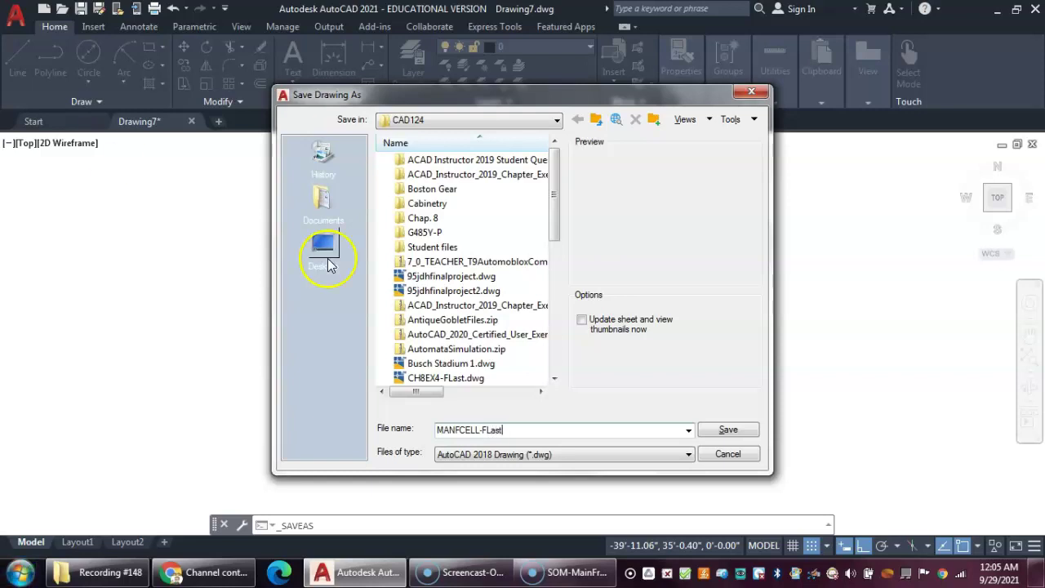
left_click(726, 430)
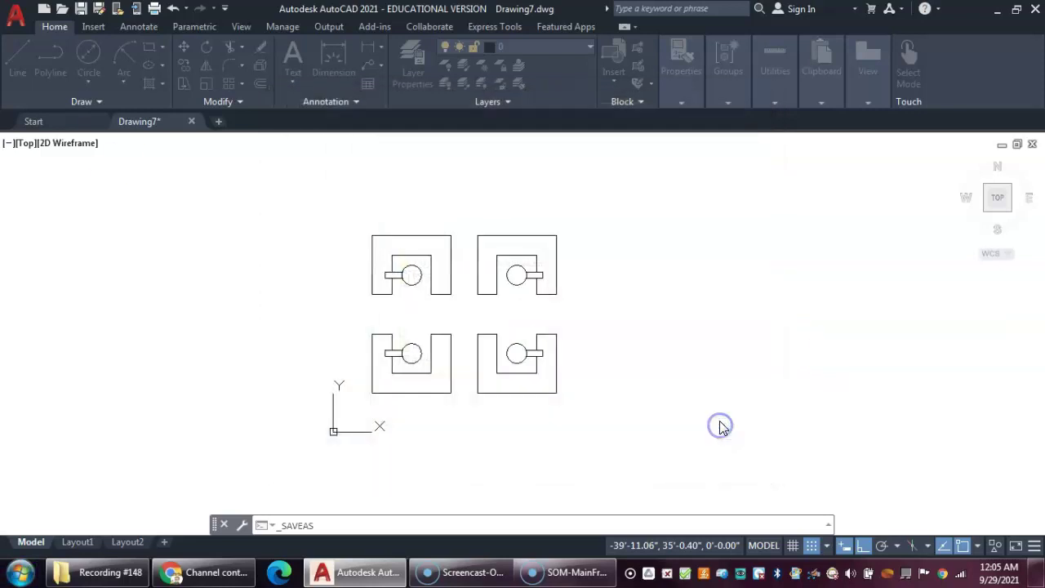